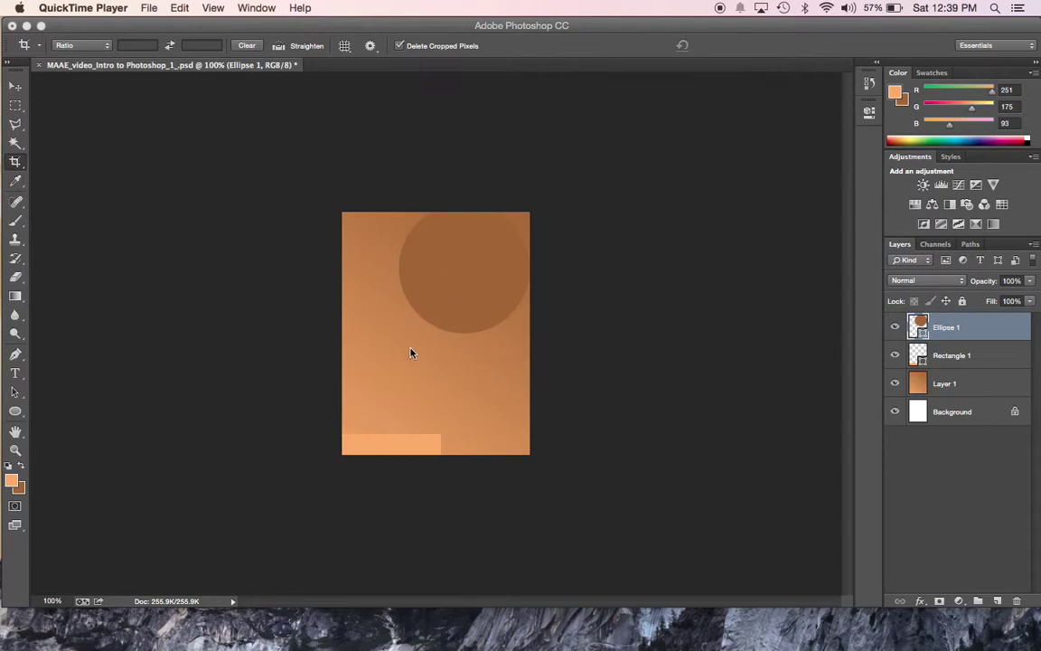
Step backward once in the edit history to undo the crop of the canvas.
{"action": "left_click", "coordinate": [321, 220]}
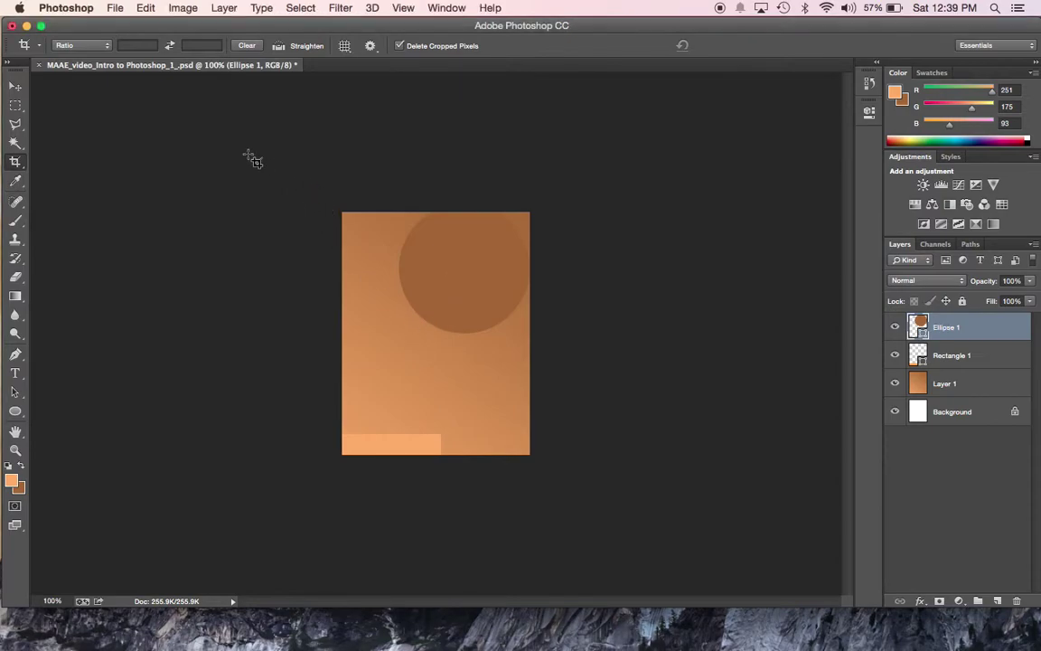
{"action": "left_click", "coordinate": [140, 10]}
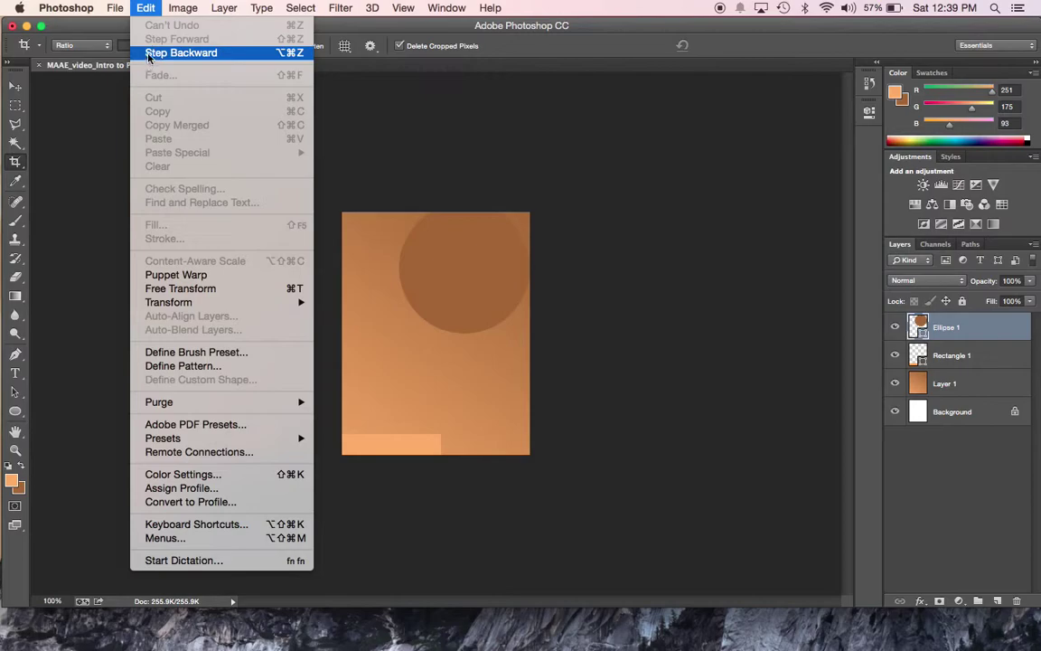
{"action": "left_click", "coordinate": [181, 54]}
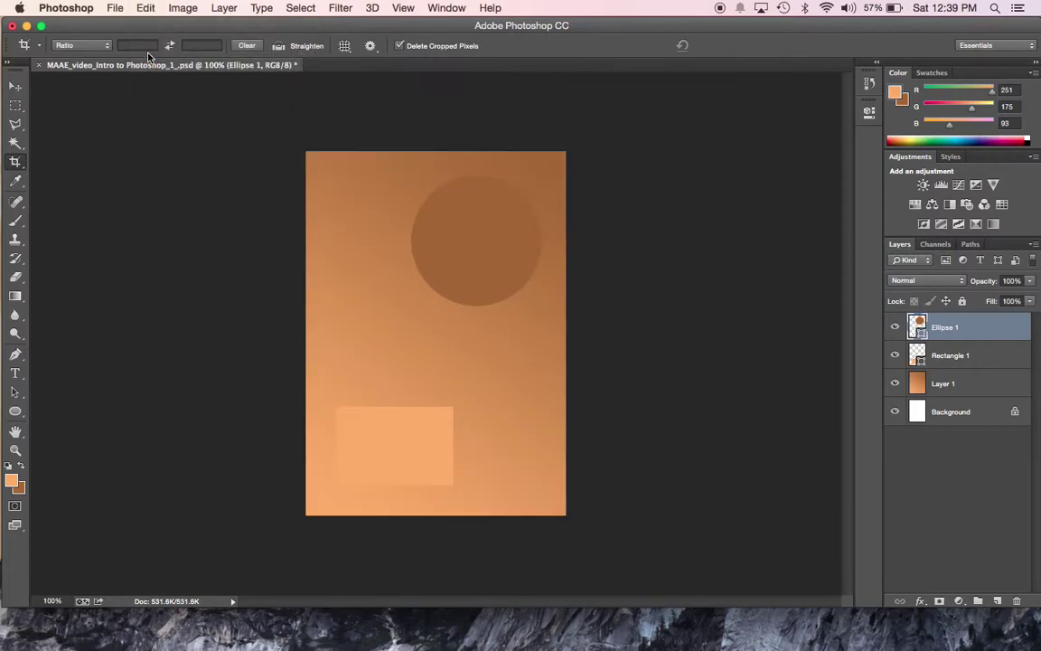
{"action": "left_click", "coordinate": [140, 9]}
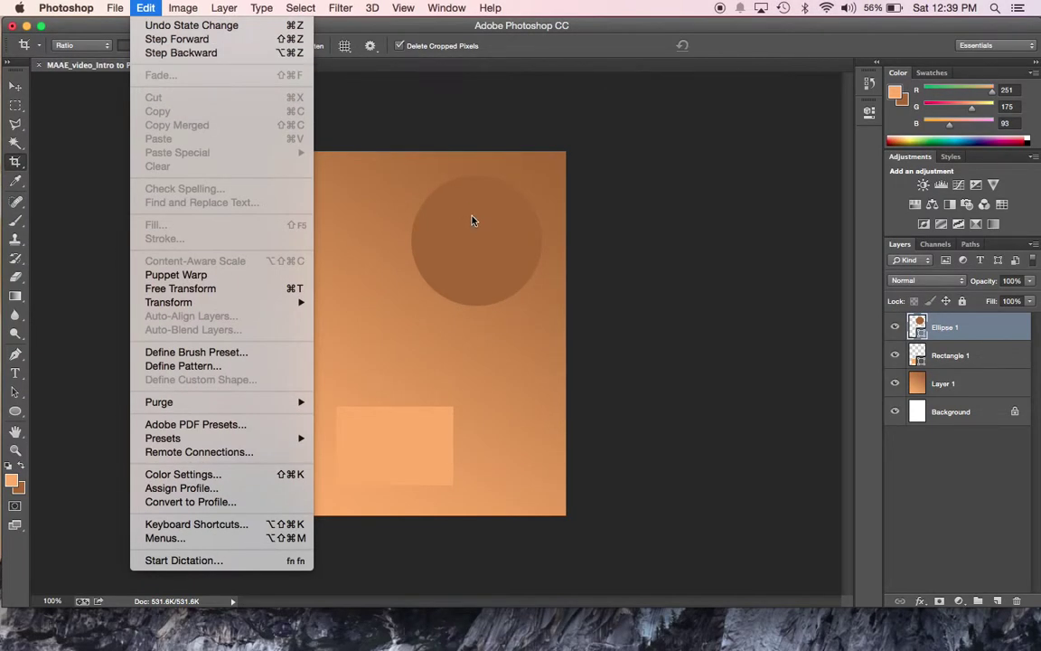
{"action": "left_click", "coordinate": [471, 219]}
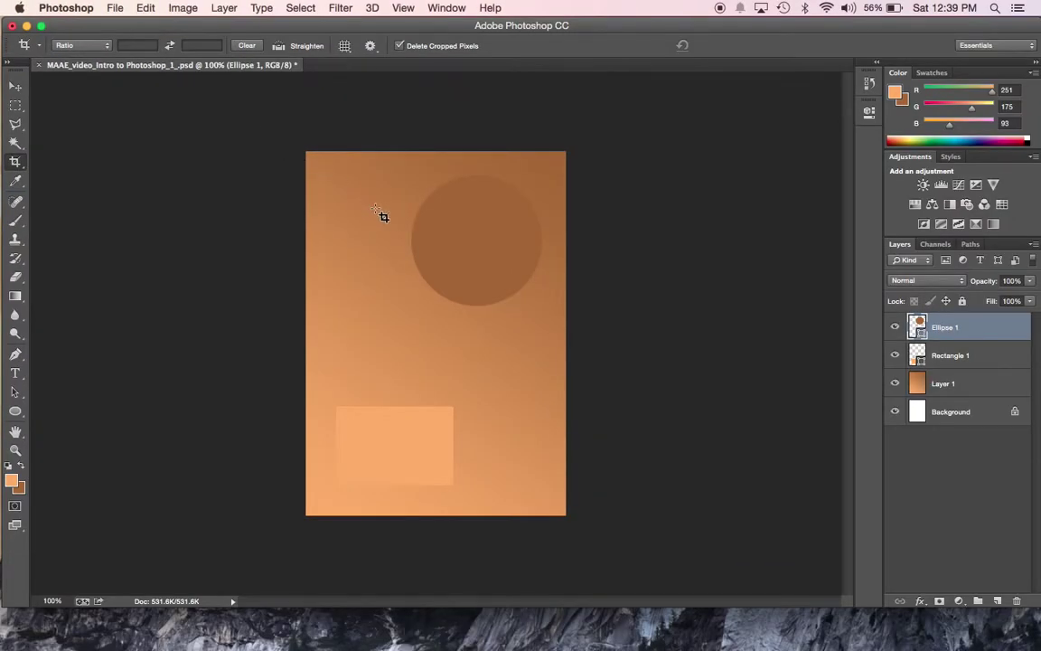
Try cropping the canvas to a narrow vertical strip crossing the circle and rectangle, and undo the crop.
{"action": "left_click_drag", "start_coordinate": [636, 389], "coordinate": [643, 423]}
{"action": "left_click_drag", "start_coordinate": [387, 237], "coordinate": [460, 433]}
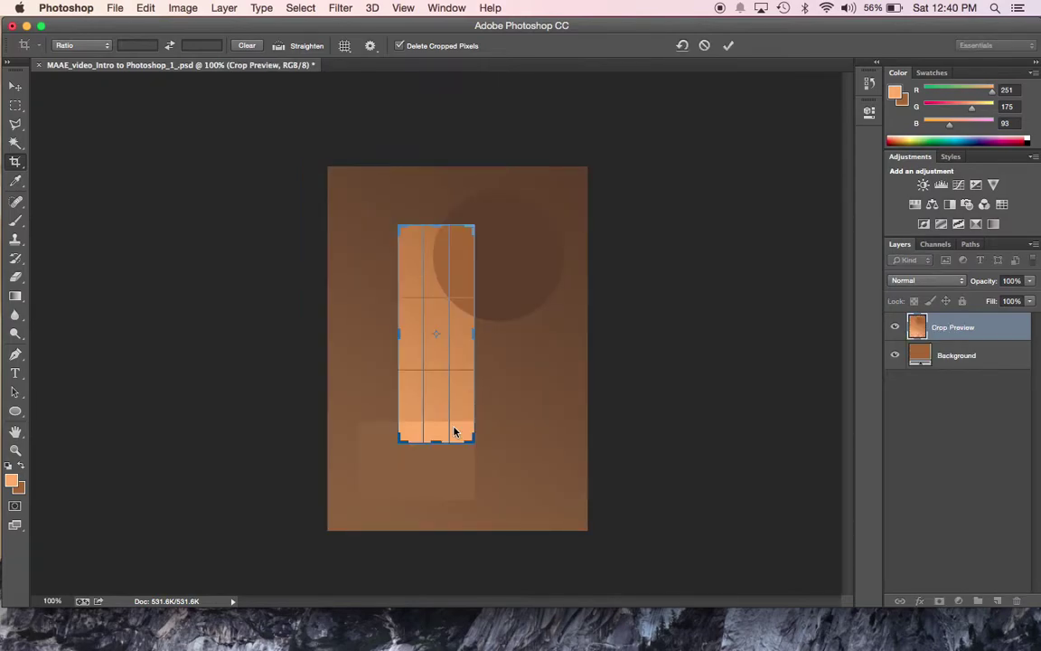
{"action": "key", "text": "Return"}
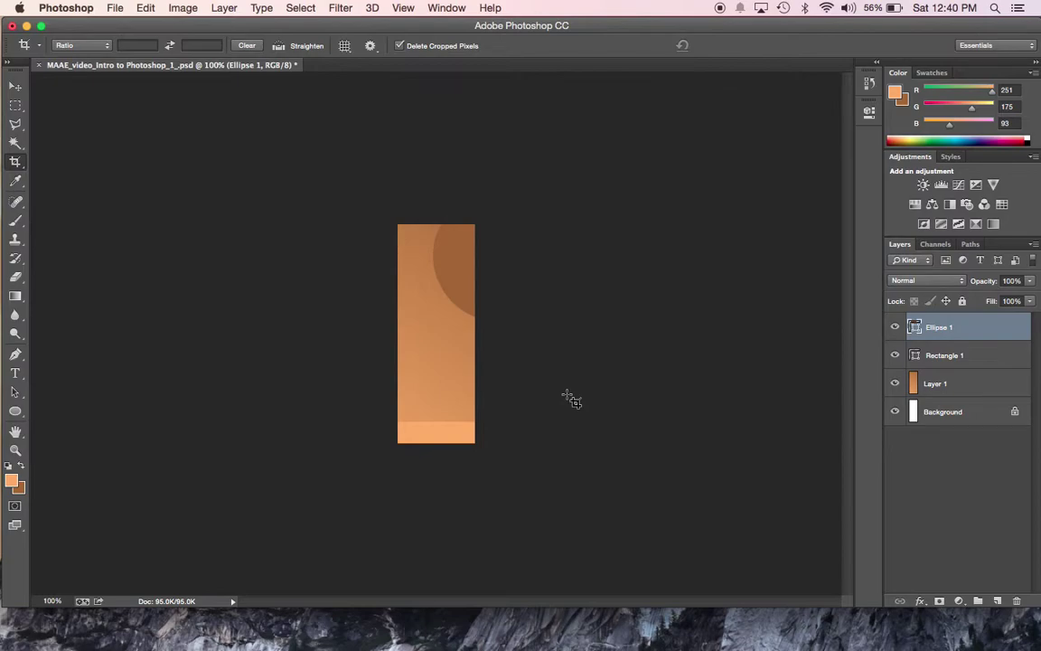
{"action": "key", "text": "super+z"}
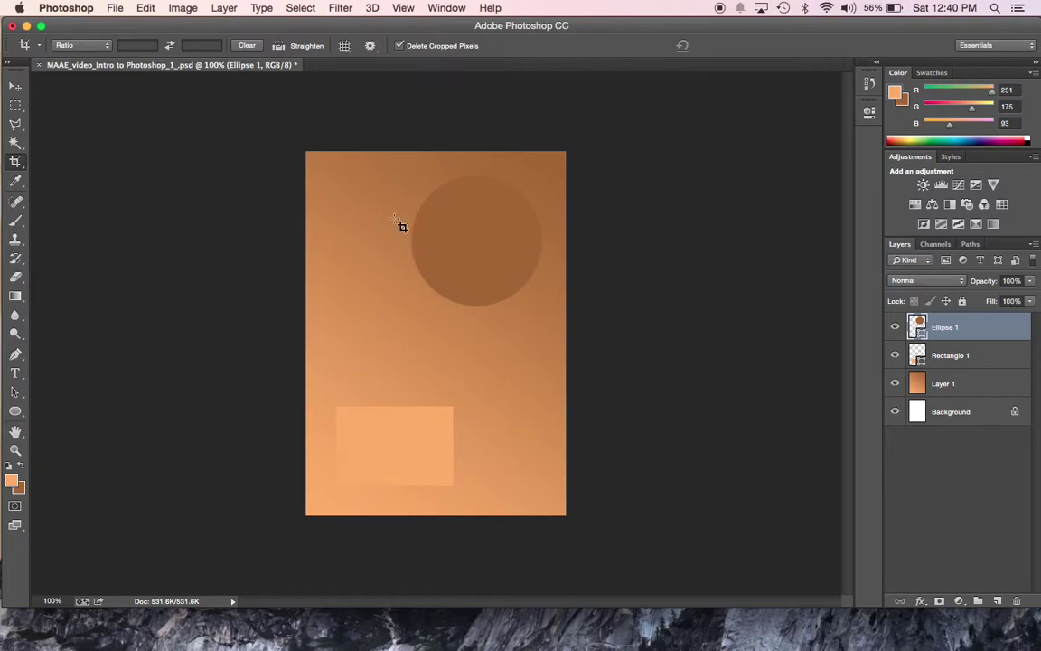
{"action": "left_click", "coordinate": [146, 9]}
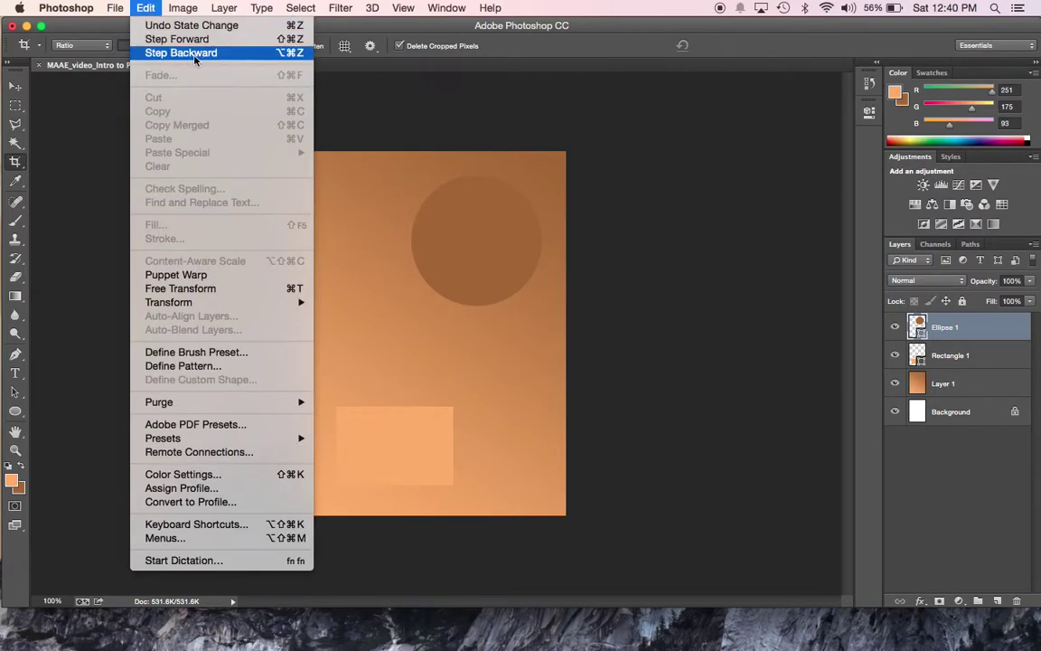
{"action": "left_click", "coordinate": [656, 252]}
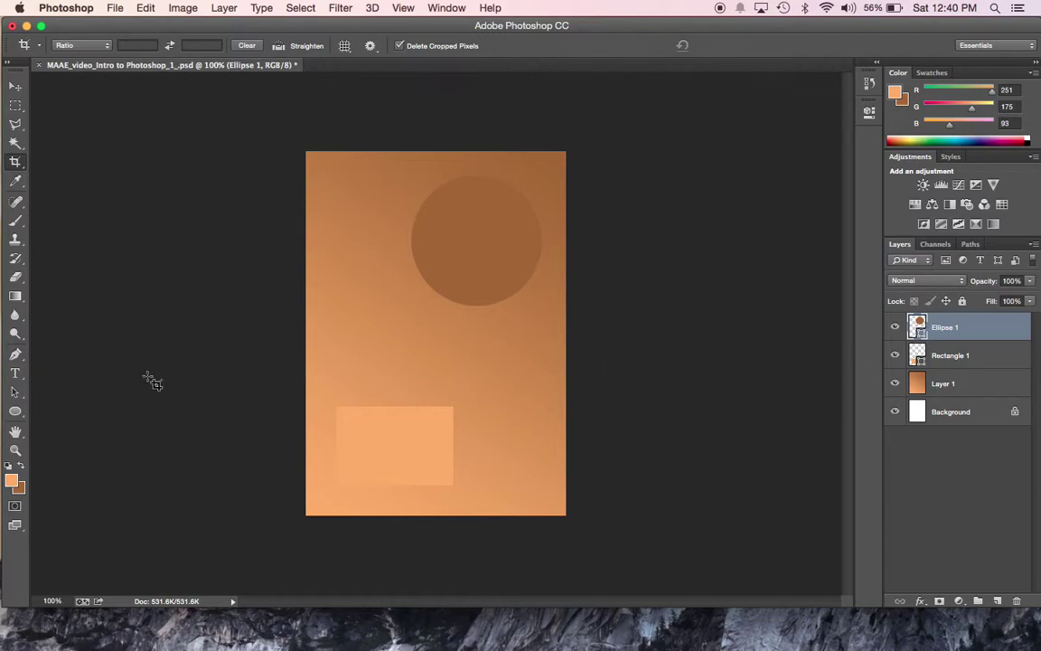
Activate the Custom Shape Tool and browse through its shape presets.
{"action": "left_click", "coordinate": [17, 412]}
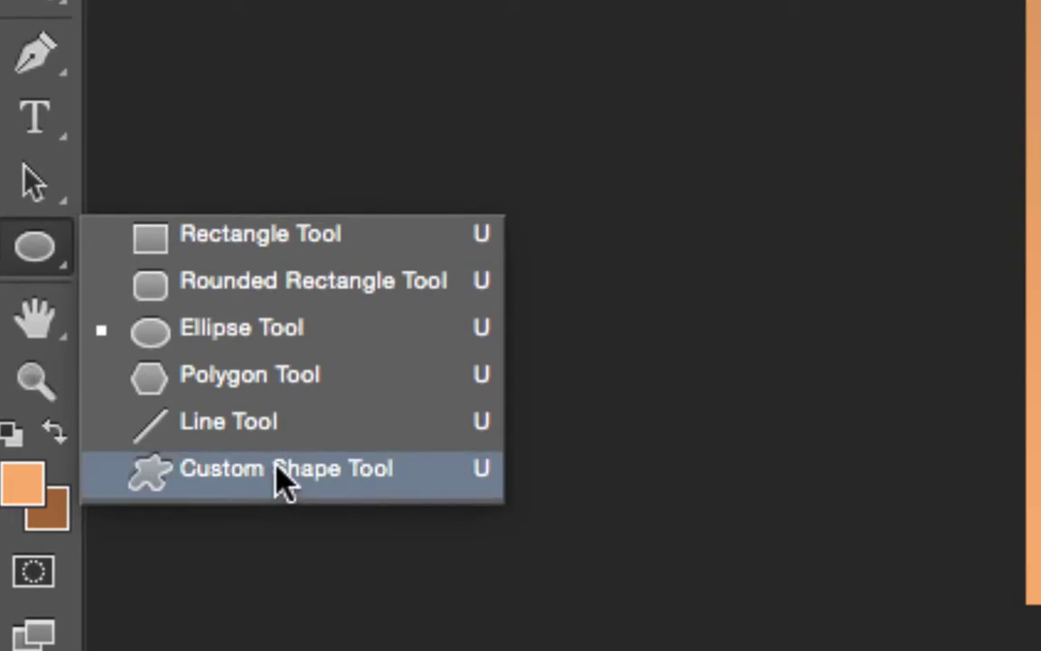
{"action": "left_click", "coordinate": [281, 472]}
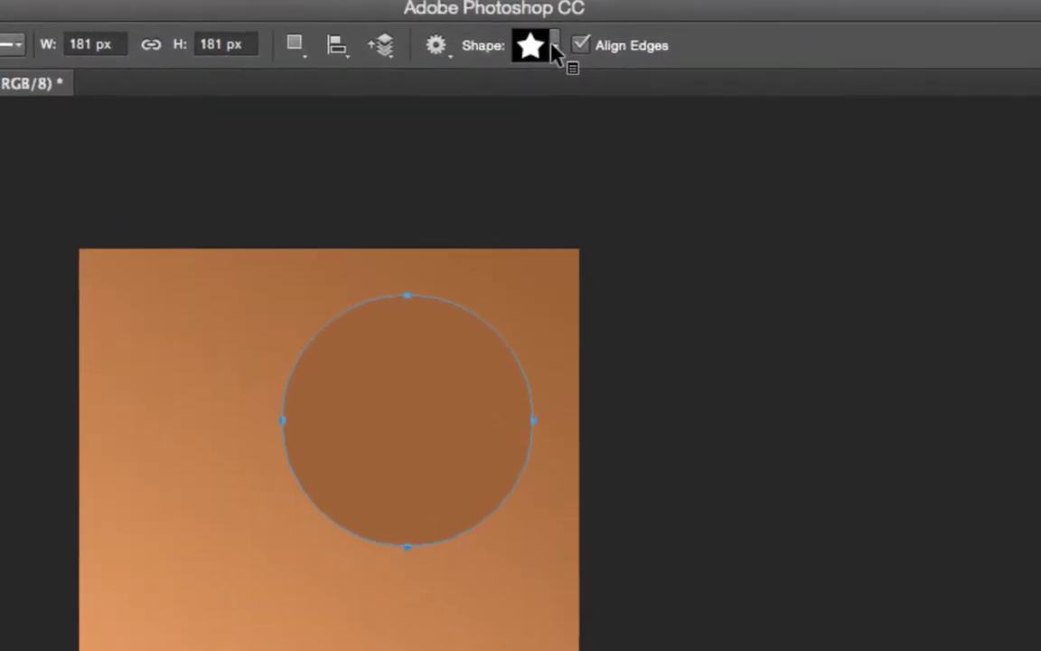
{"action": "left_click", "coordinate": [554, 47]}
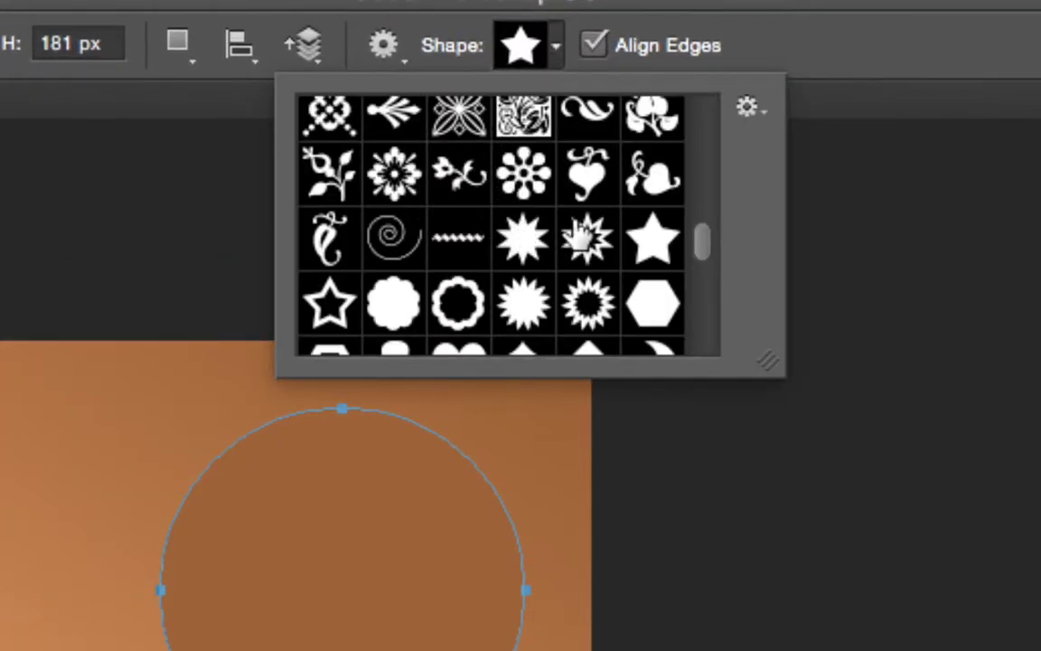
{"action": "scroll", "coordinate": [599, 261], "scroll_direction": "down", "scroll_amount": 3}
{"action": "scroll", "coordinate": [599, 262], "scroll_direction": "down", "scroll_amount": 2}
{"action": "scroll", "coordinate": [599, 260], "scroll_direction": "up", "scroll_amount": 10}
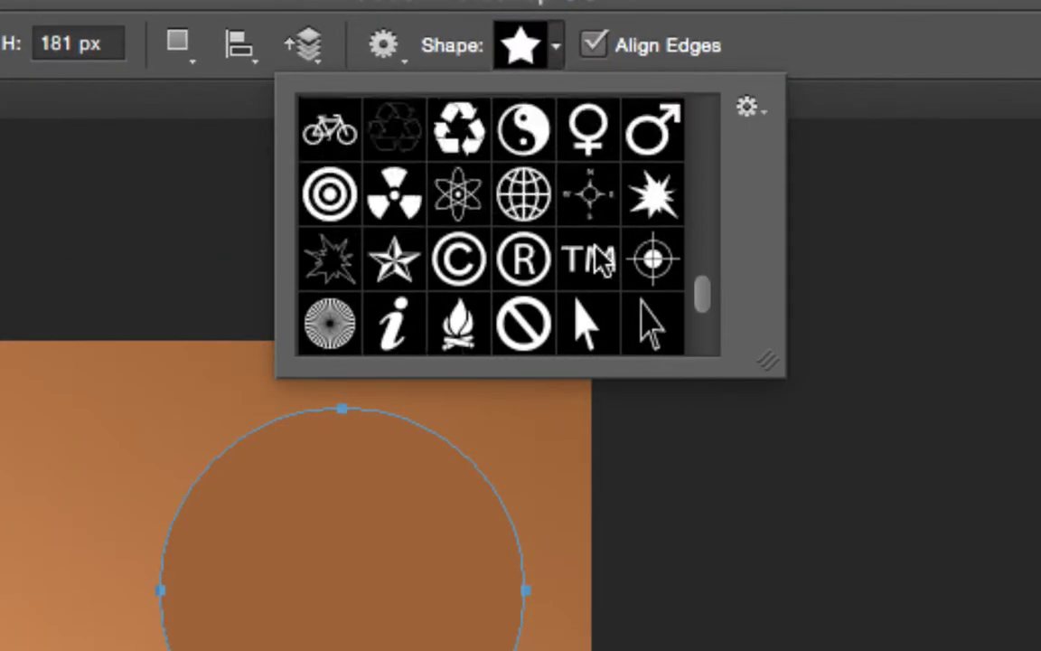
{"action": "scroll", "coordinate": [600, 258], "scroll_direction": "up", "scroll_amount": 5}
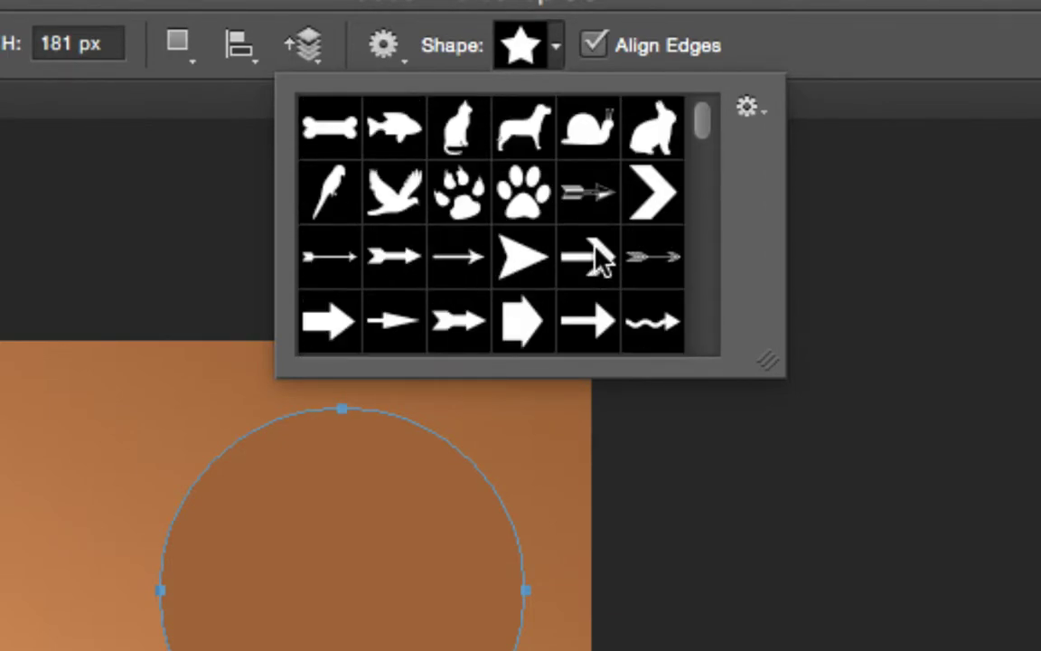
{"action": "left_click", "coordinate": [756, 108]}
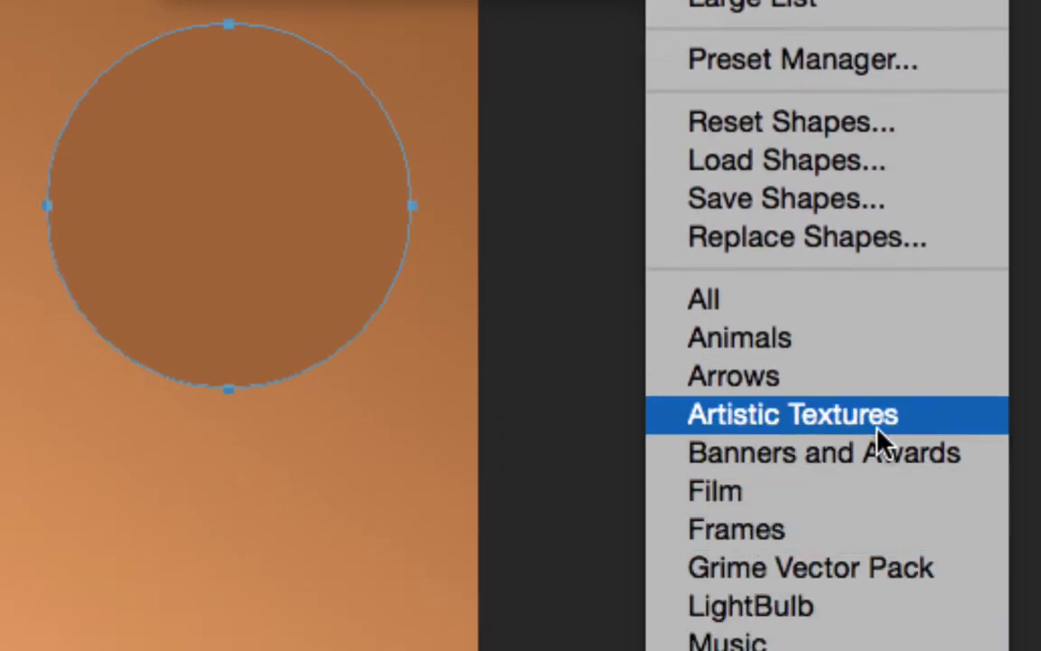
{"action": "left_click", "coordinate": [764, 303]}
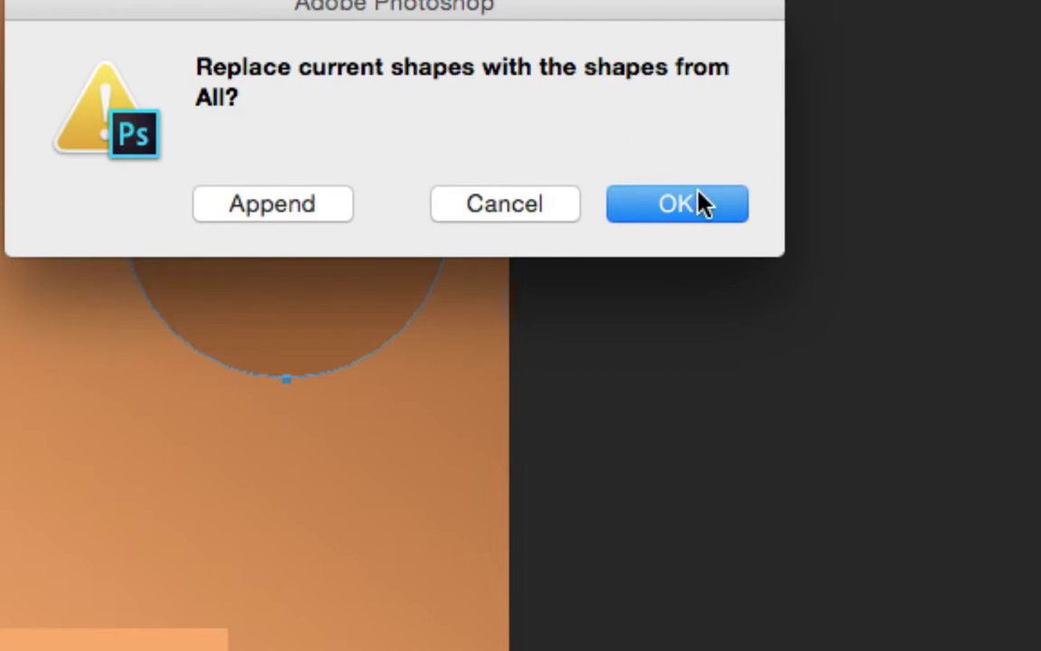
{"action": "left_click", "coordinate": [527, 206]}
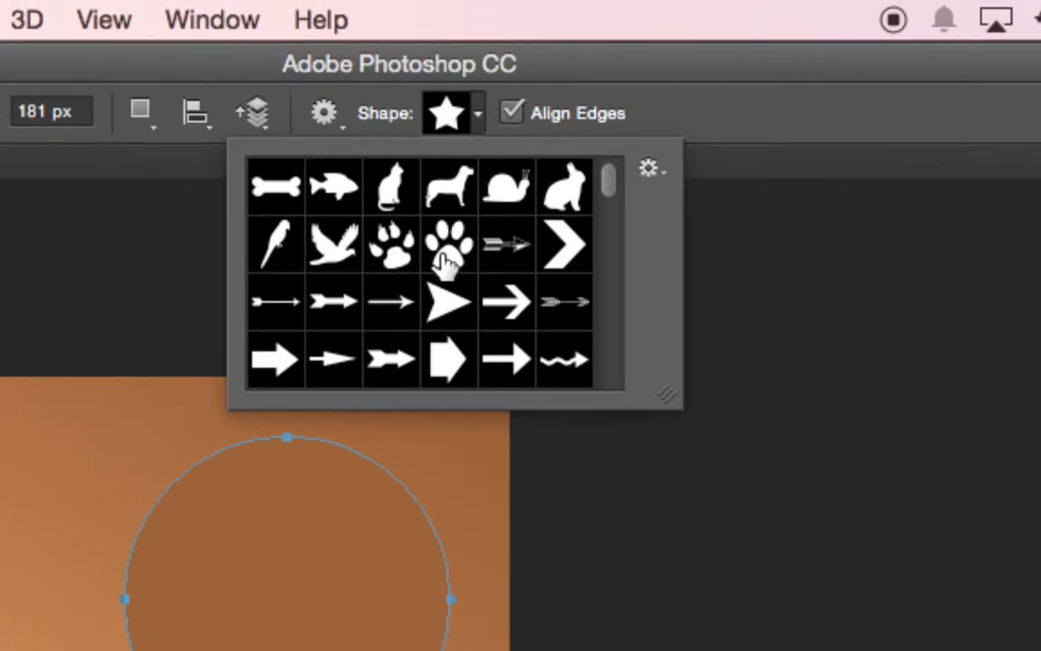
Choose a grime ring from the custom shapes and draw it about 295 × 306 px, overlapping the circle, the rectangle and the canvas's right edge.
{"action": "scroll", "coordinate": [434, 312], "scroll_direction": "down", "scroll_amount": 3}
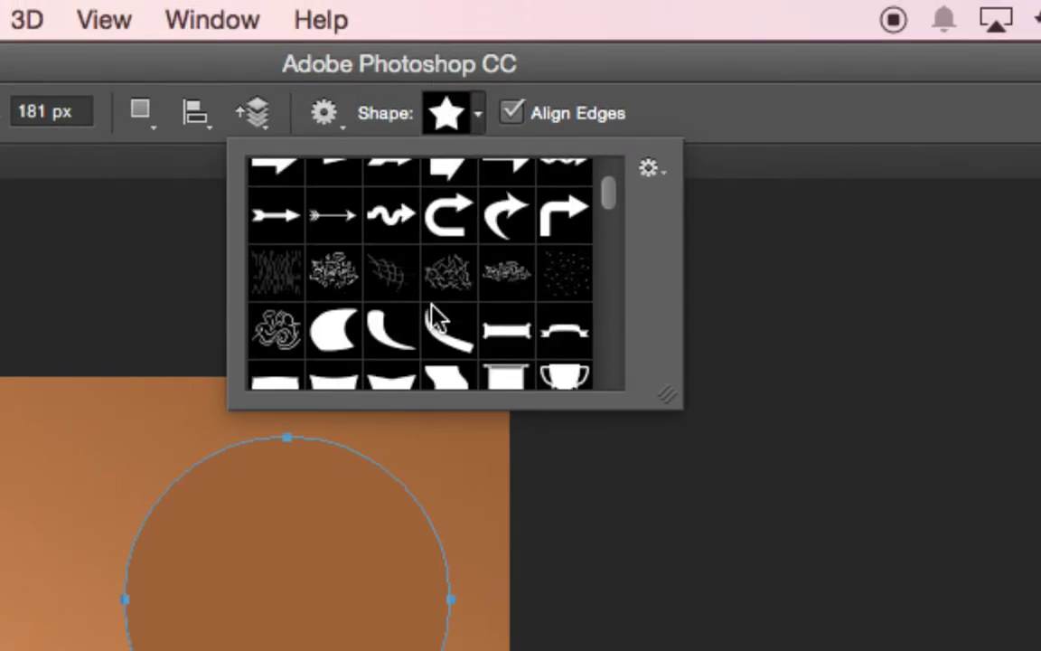
{"action": "scroll", "coordinate": [434, 318], "scroll_direction": "down", "scroll_amount": 2}
{"action": "scroll", "coordinate": [434, 313], "scroll_direction": "down", "scroll_amount": 4}
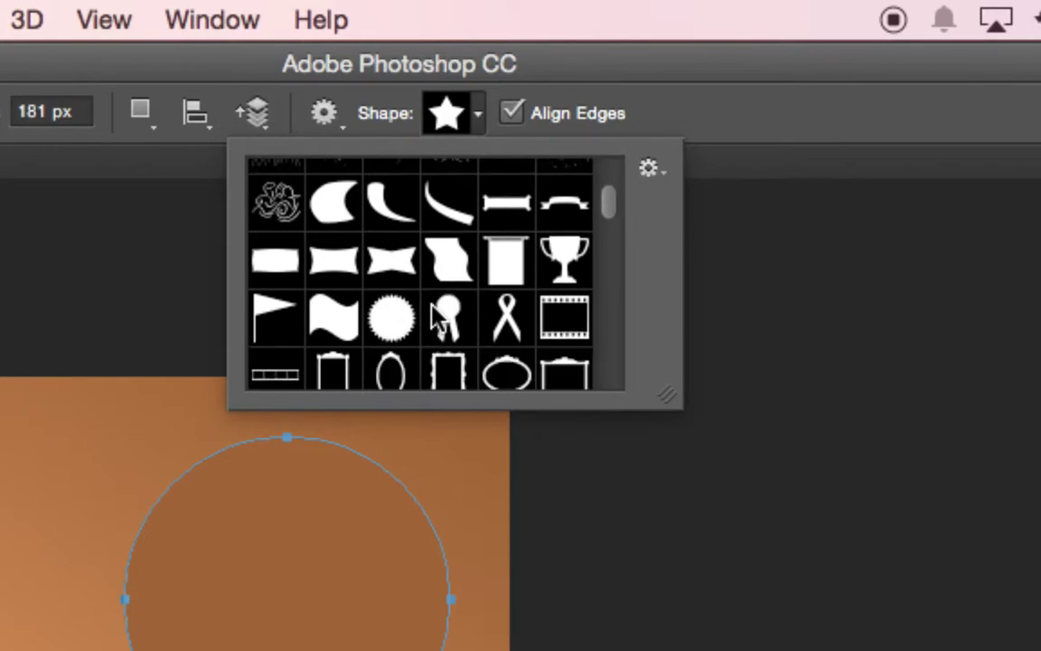
{"action": "scroll", "coordinate": [434, 316], "scroll_direction": "down", "scroll_amount": 4}
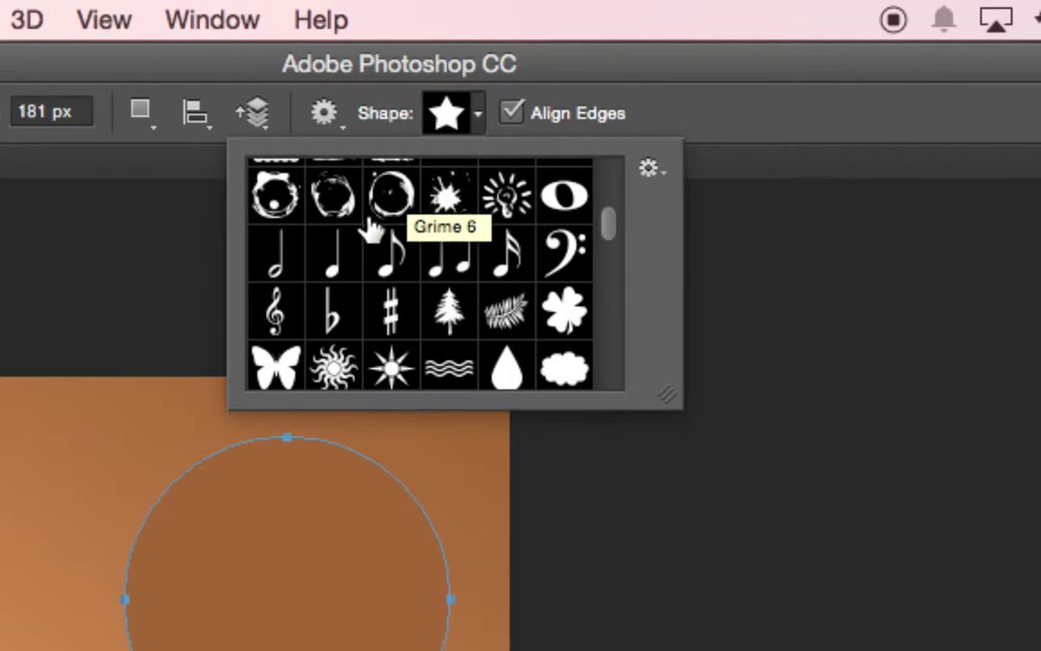
{"action": "left_click", "coordinate": [398, 209]}
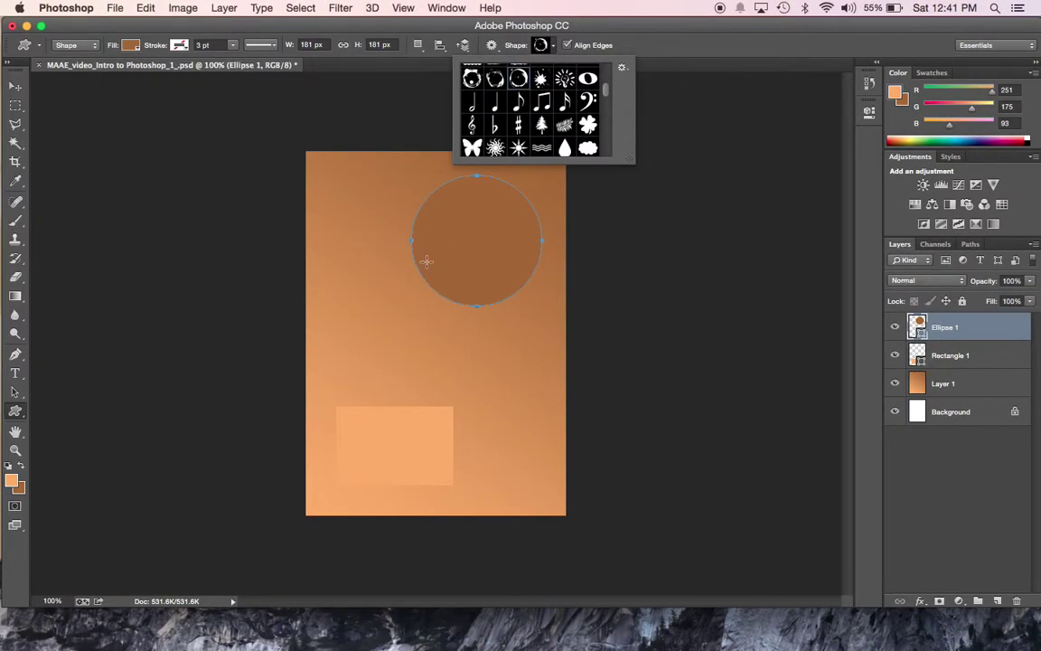
{"action": "left_click", "coordinate": [365, 277]}
{"action": "left_click_drag", "start_coordinate": [367, 278], "coordinate": [583, 498]}
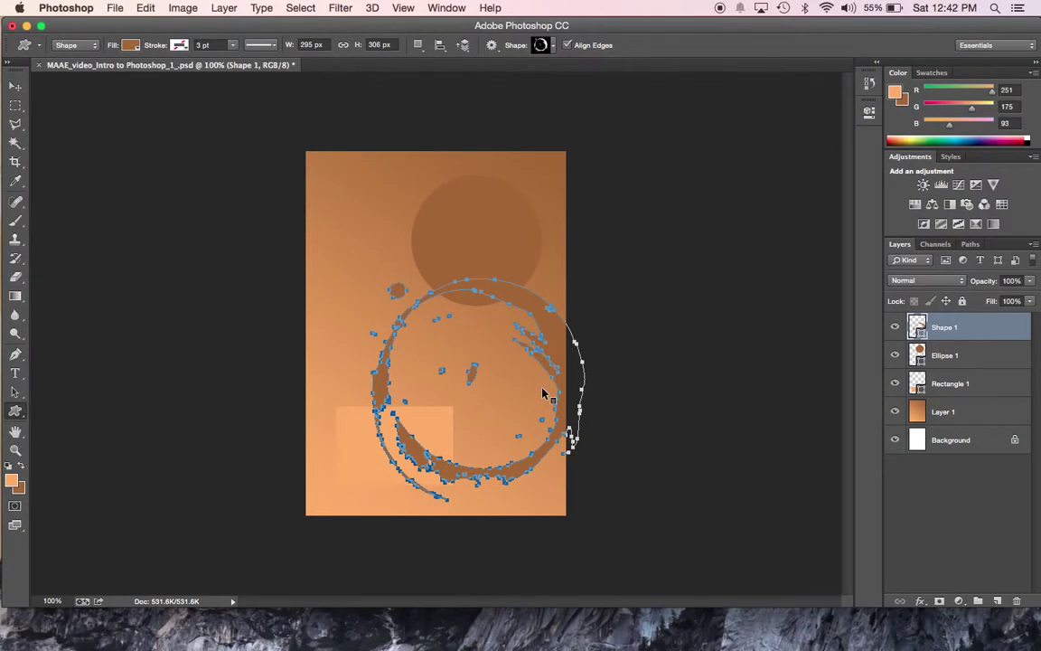
Move the grime ring's layer, Shape 1, below Rectangle 1 in the layer stack.
{"action": "left_click", "coordinate": [986, 386]}
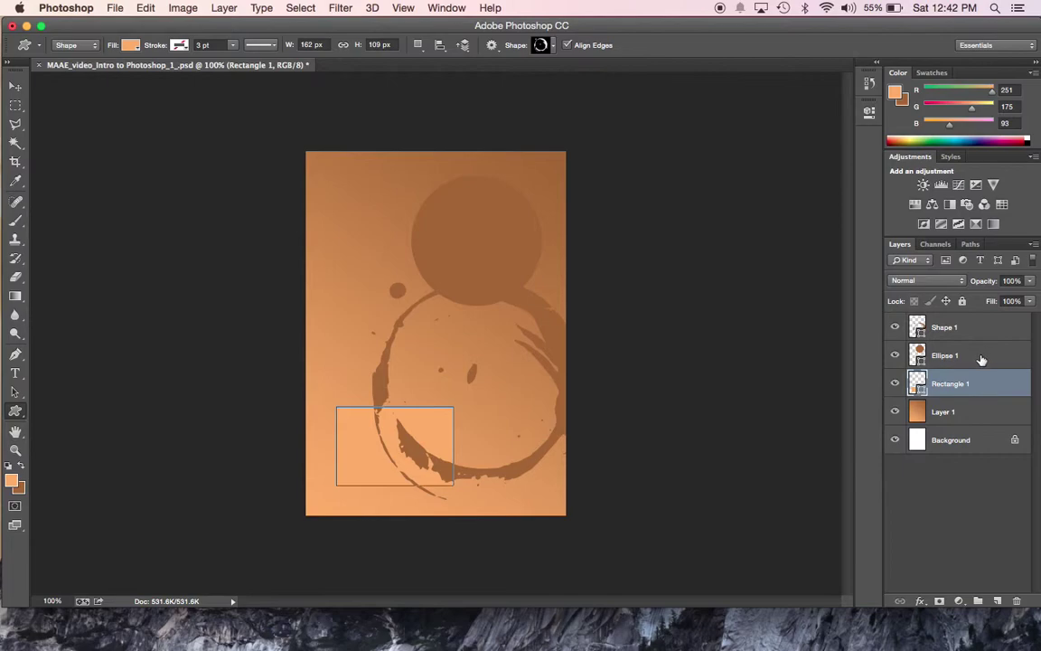
{"action": "left_click", "coordinate": [977, 355]}
{"action": "left_click", "coordinate": [980, 334]}
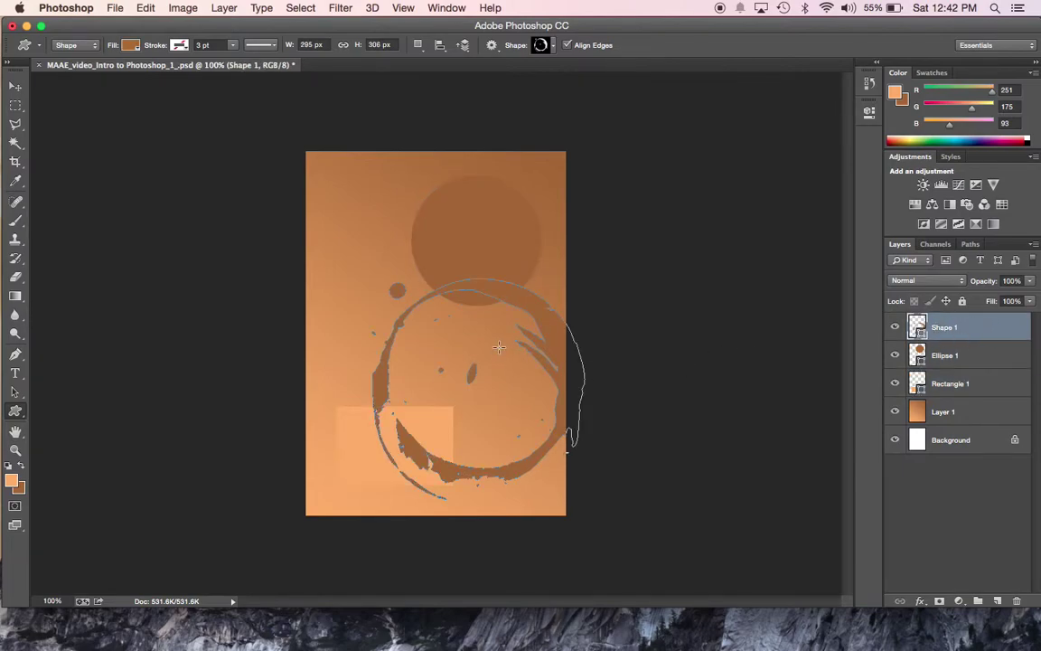
{"action": "left_click", "coordinate": [972, 389]}
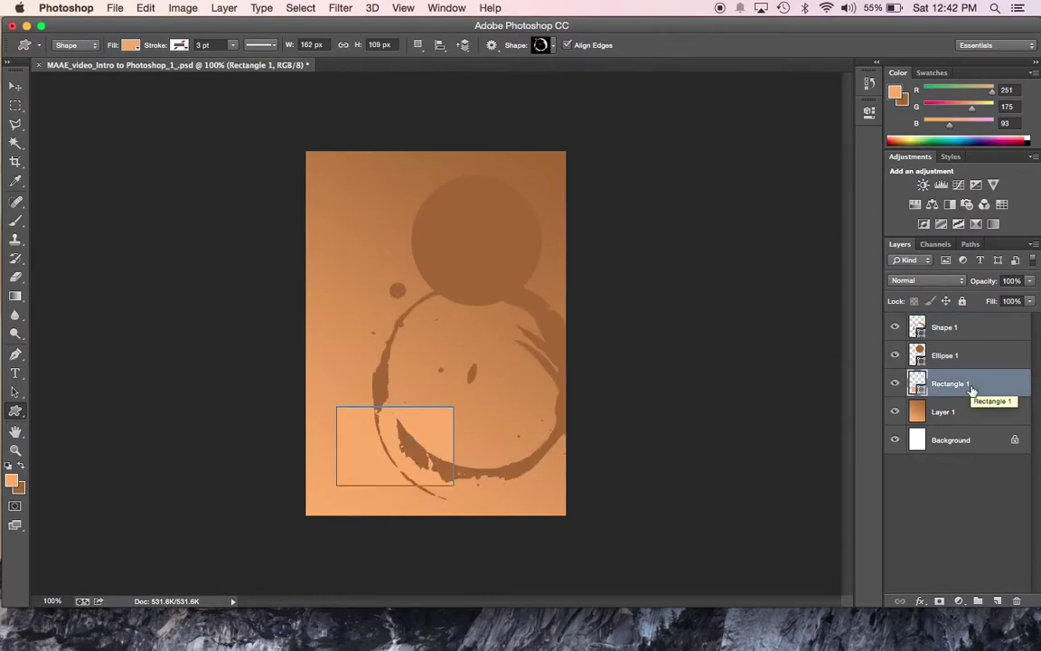
{"action": "left_click", "coordinate": [974, 334]}
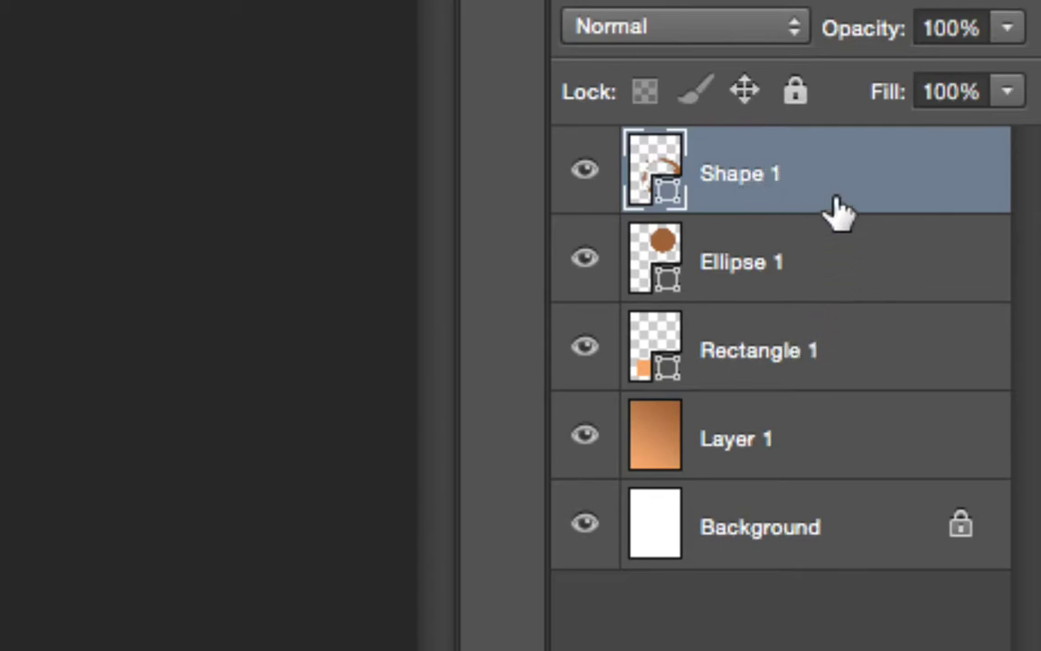
{"action": "left_click_drag", "start_coordinate": [832, 209], "coordinate": [827, 380]}
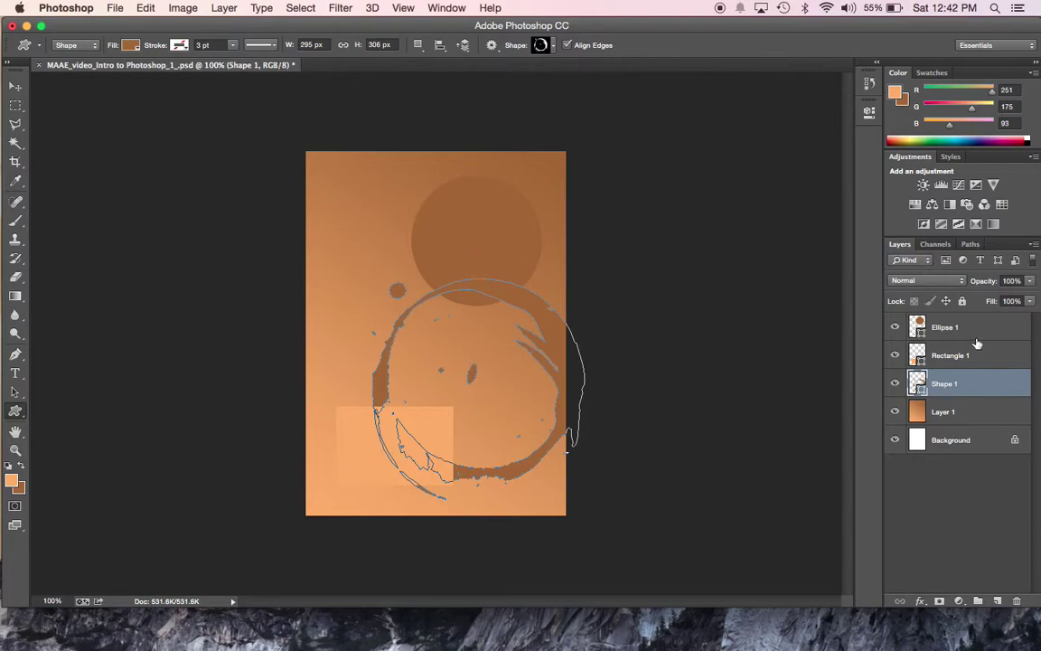
Recolour the grime ring on the Shape 1 layer to dark brown #5c4226.
{"action": "left_click", "coordinate": [977, 359]}
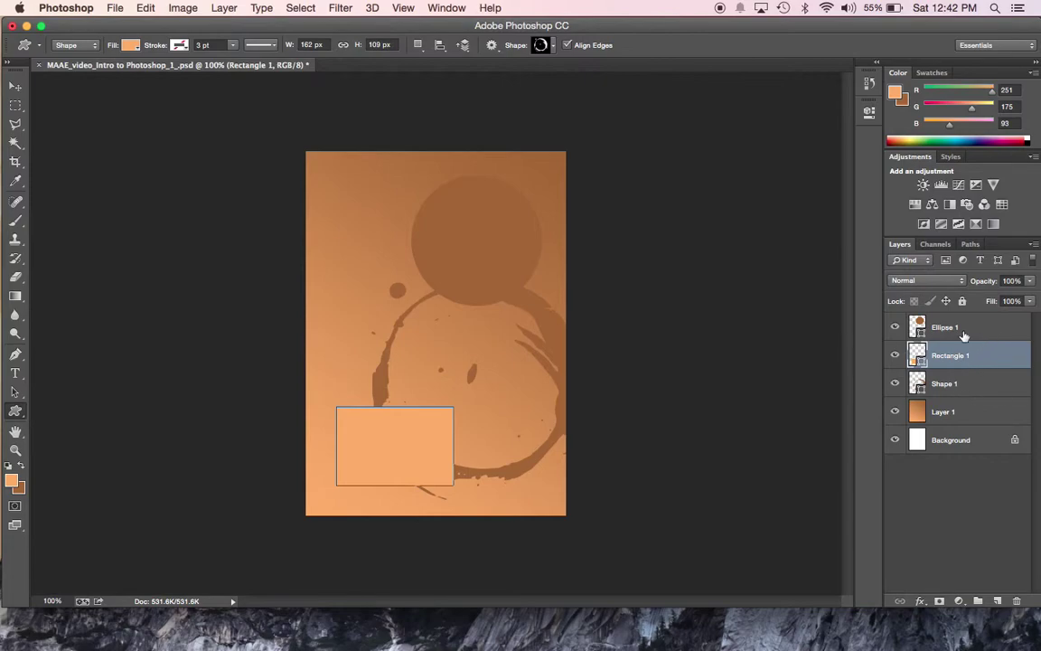
{"action": "left_click", "coordinate": [961, 385]}
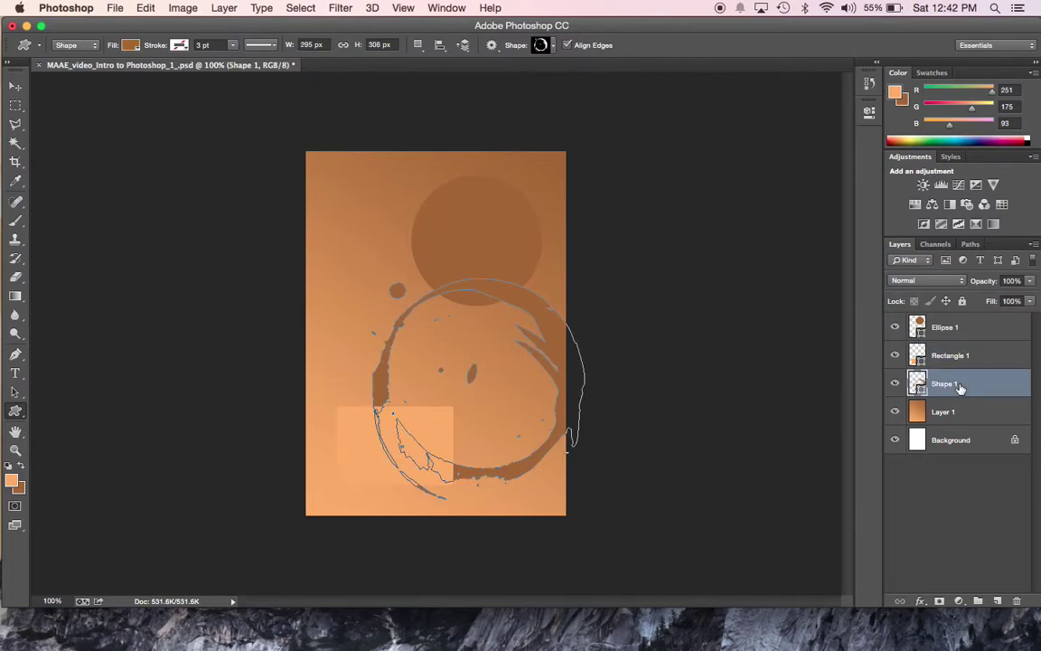
{"action": "double_click", "coordinate": [918, 383]}
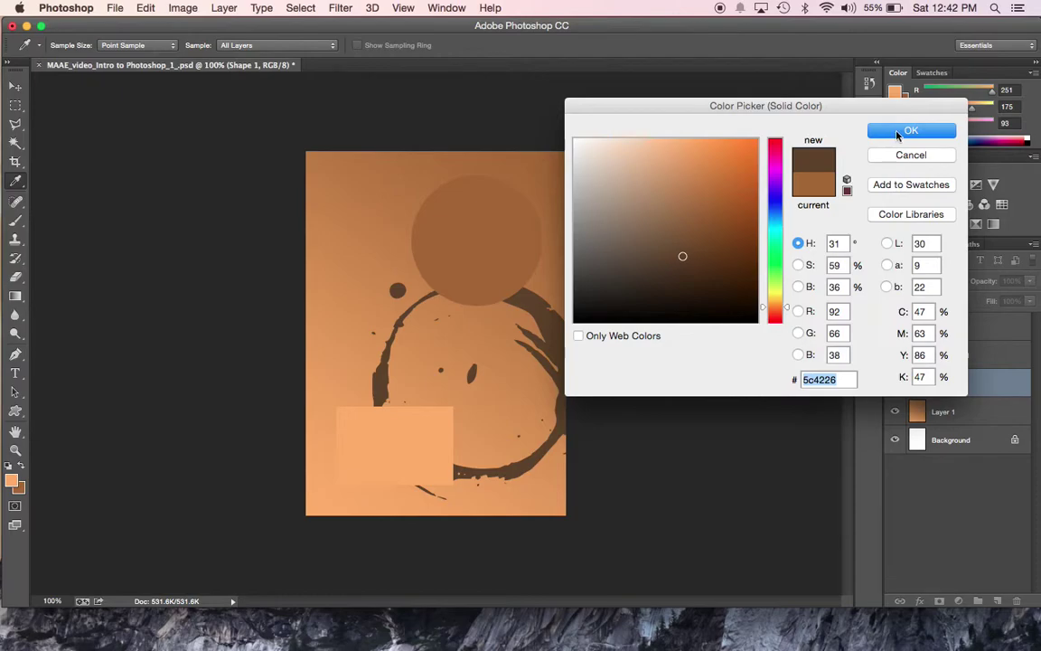
{"action": "left_click", "coordinate": [895, 131]}
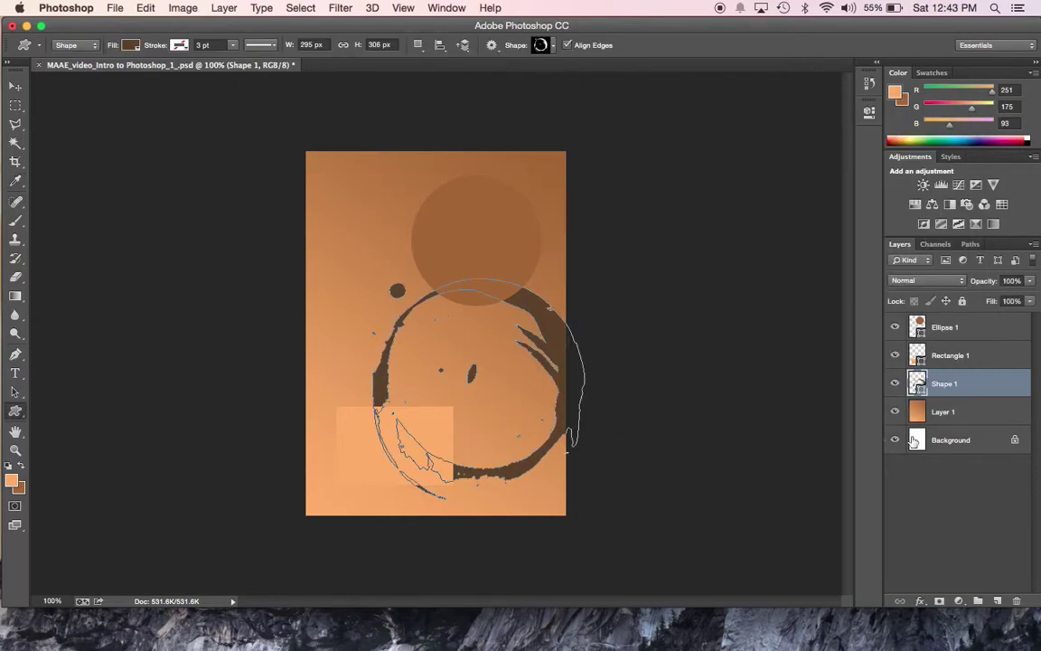
Save the document in Photoshop format as "Orange composition.psd" in the JPEGS for class folder on the Desktop.
{"action": "left_click", "coordinate": [944, 413]}
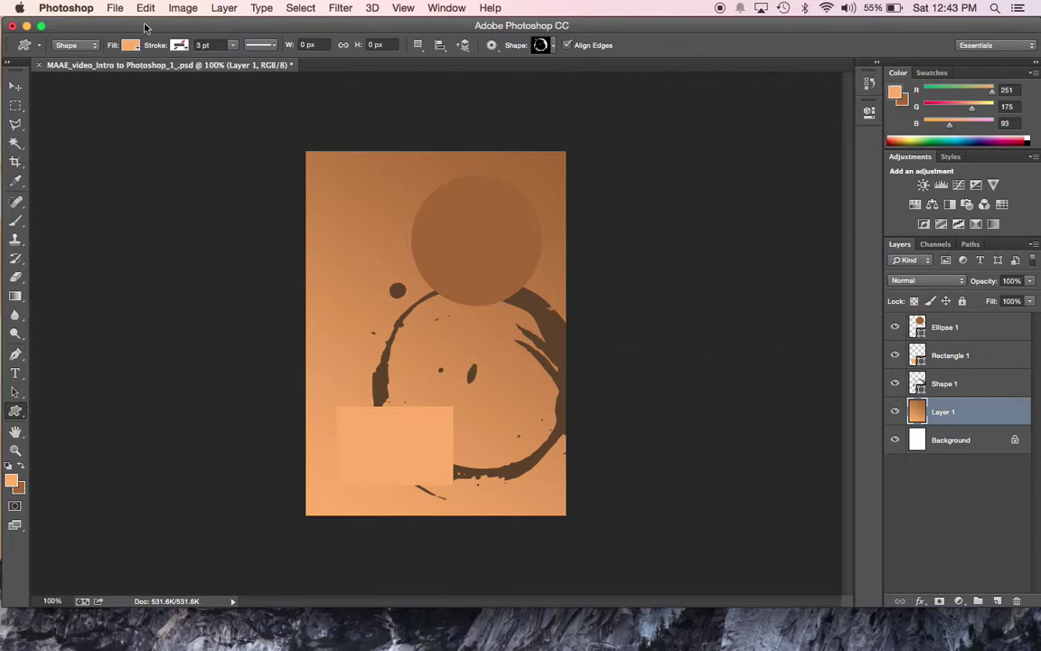
{"action": "left_click", "coordinate": [114, 8]}
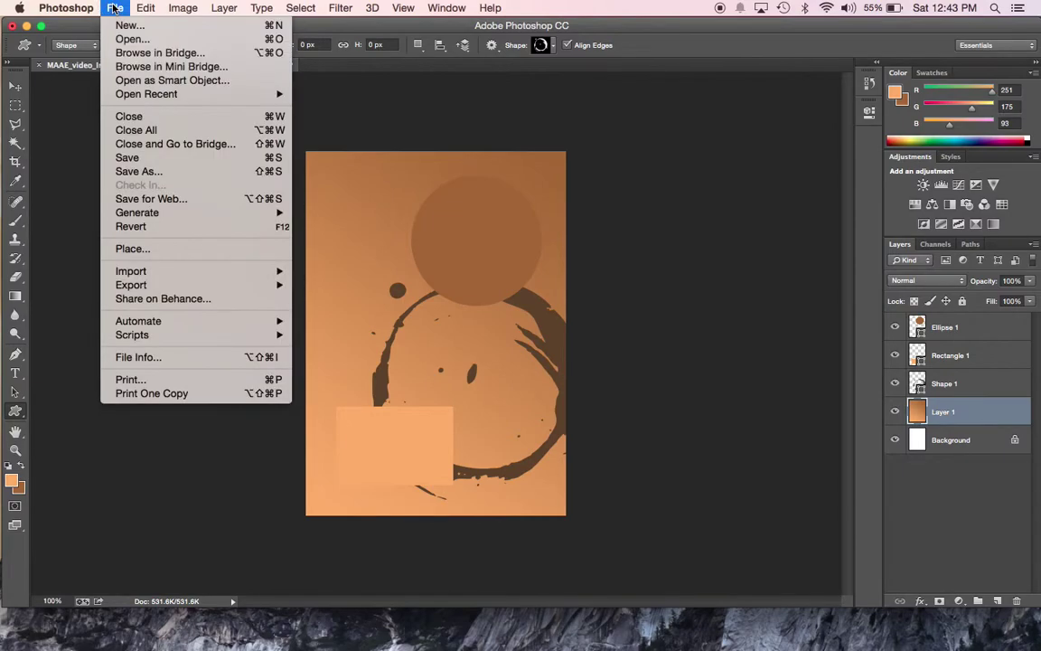
{"action": "left_click", "coordinate": [169, 175]}
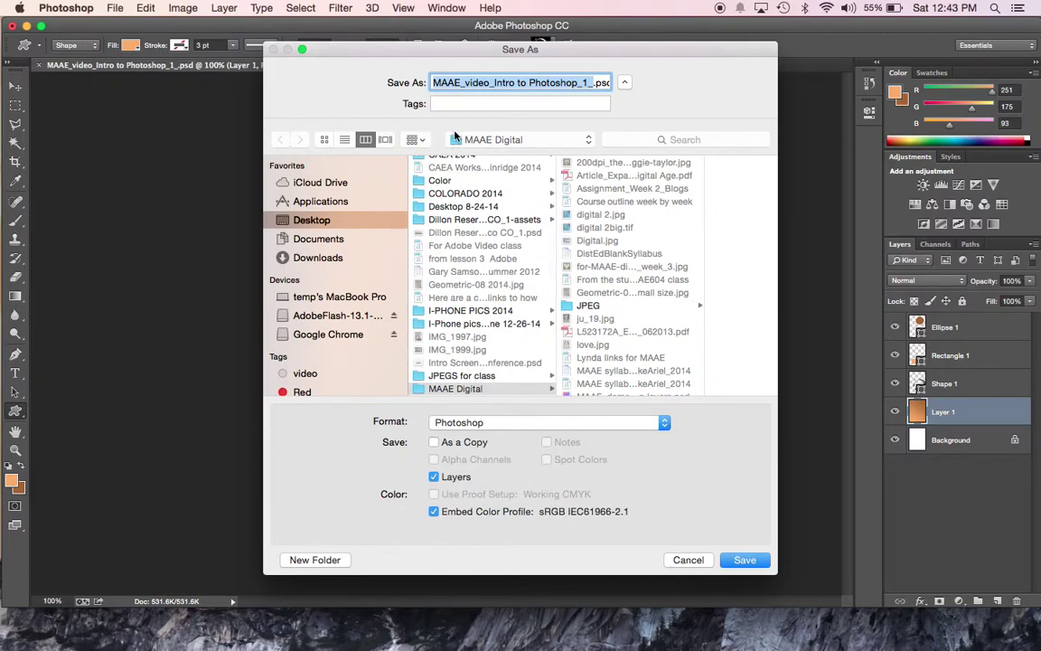
{"action": "type", "text": "Ora"}
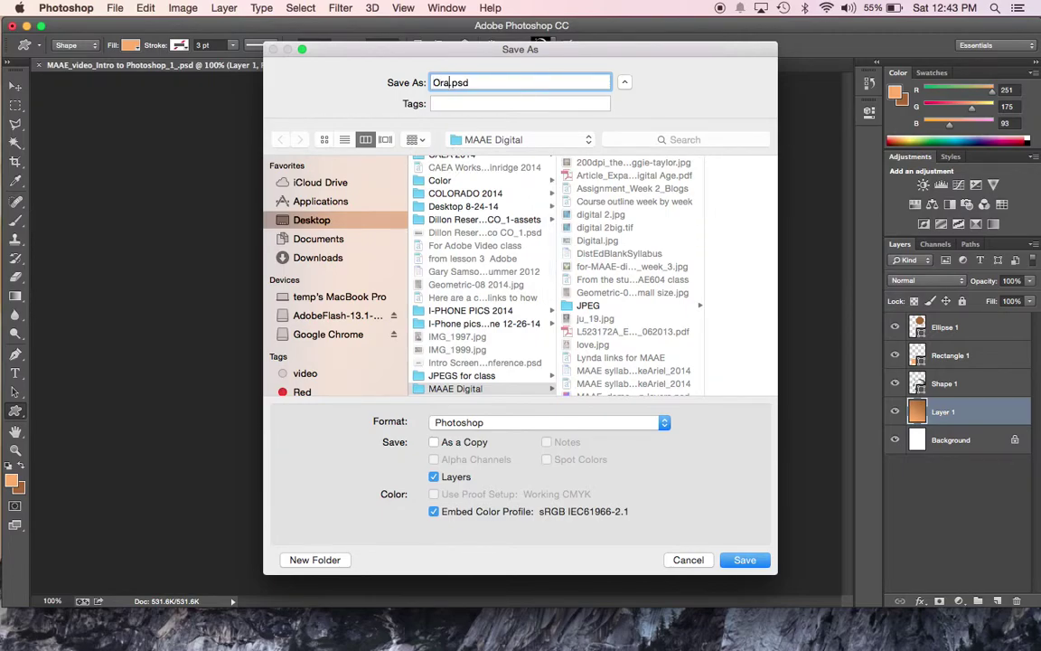
{"action": "type", "text": "nge composition"}
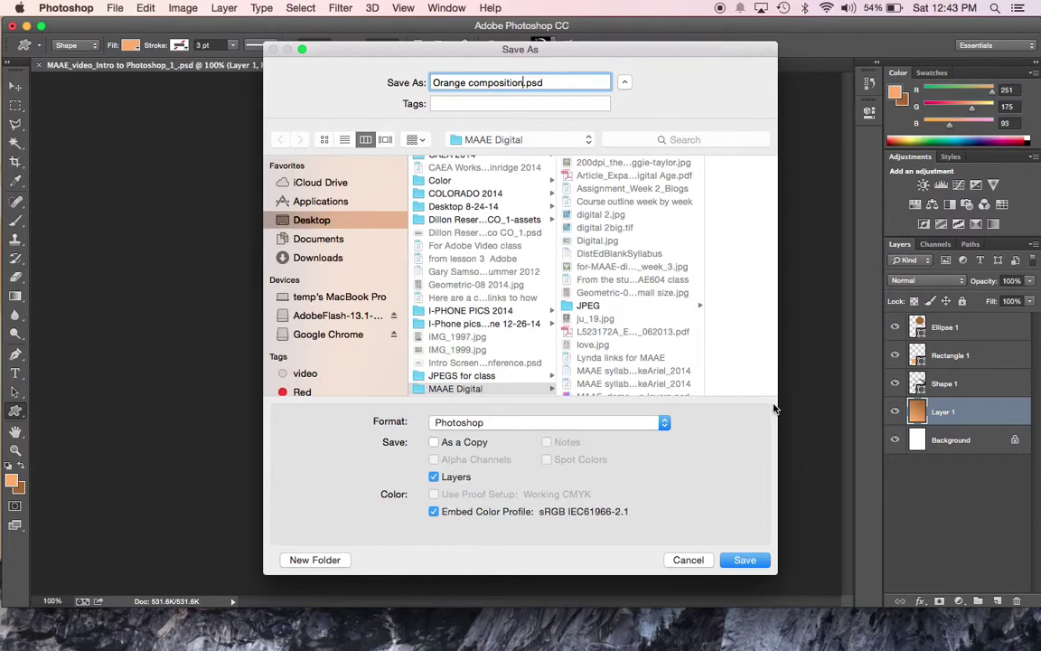
{"action": "left_click", "coordinate": [471, 376]}
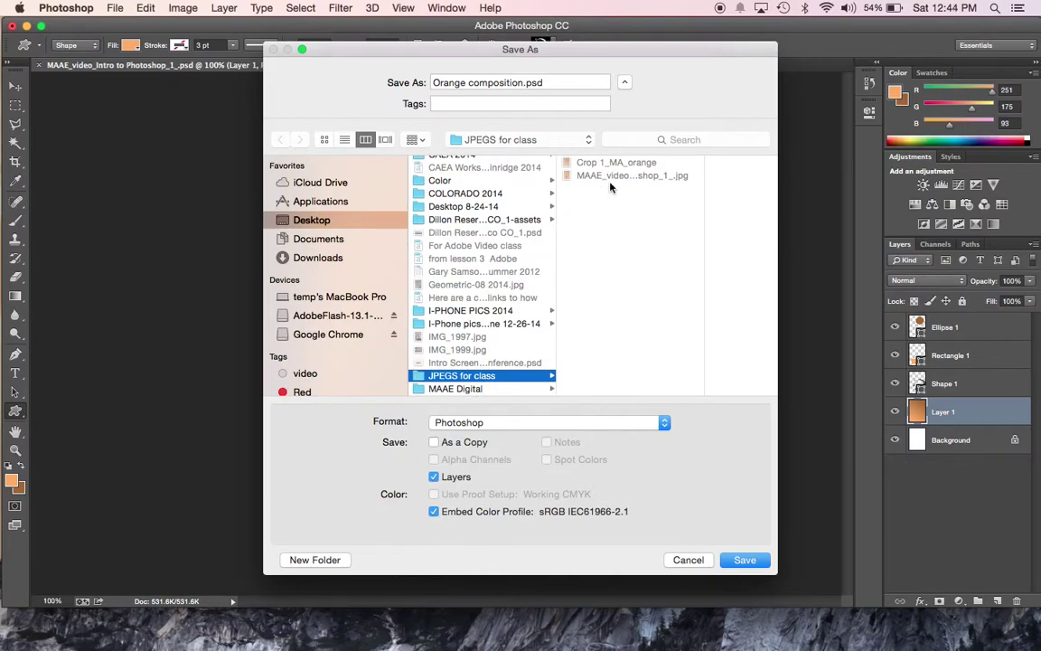
{"action": "left_click", "coordinate": [745, 561]}
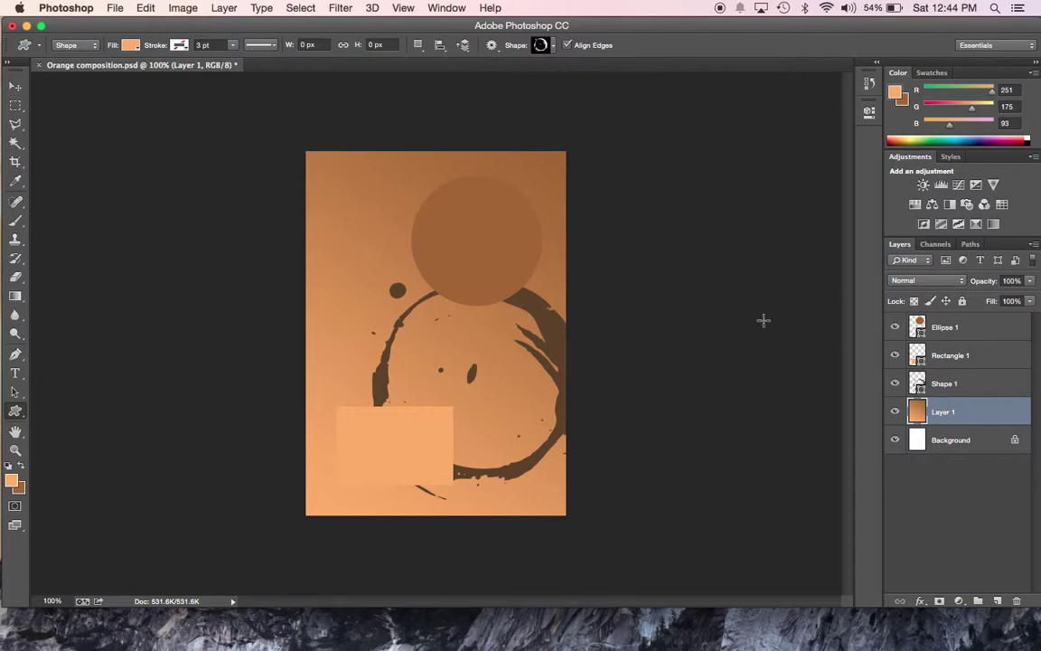
Try recolouring the circle on the Ellipse 1 layer to blue #2b76a2, and undo the colour change.
{"action": "left_click", "coordinate": [960, 328]}
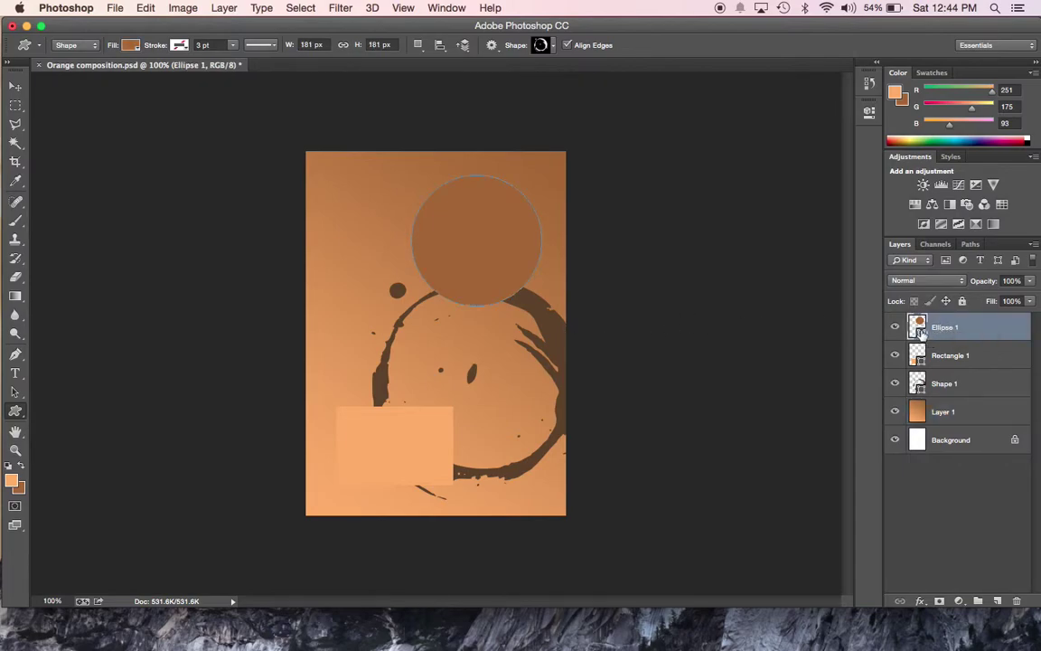
{"action": "double_click", "coordinate": [919, 331]}
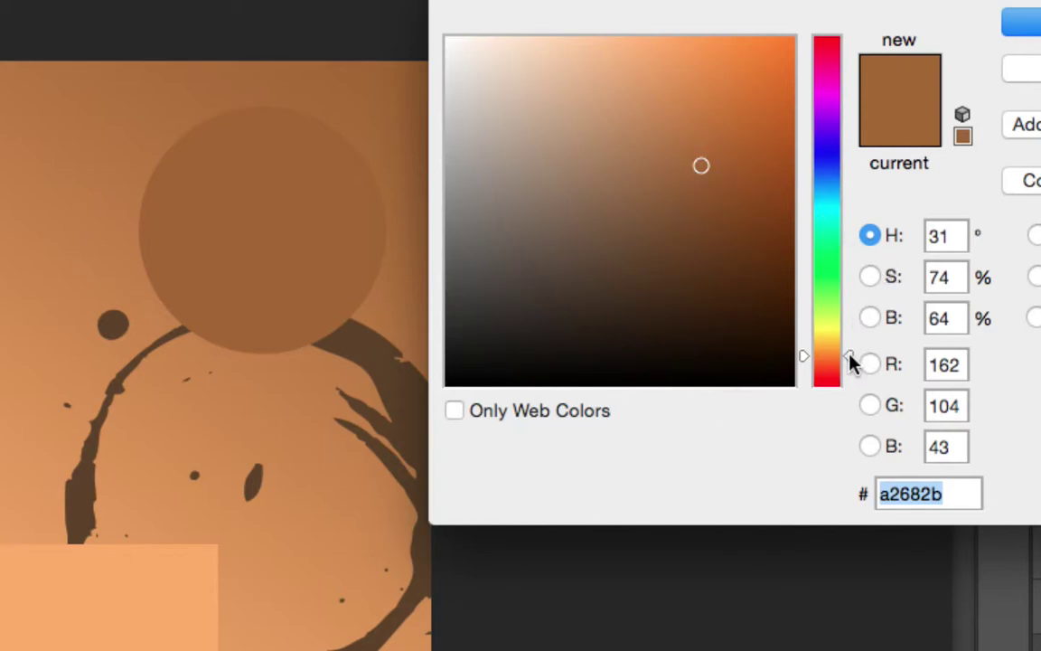
{"action": "left_click_drag", "start_coordinate": [850, 360], "coordinate": [839, 189]}
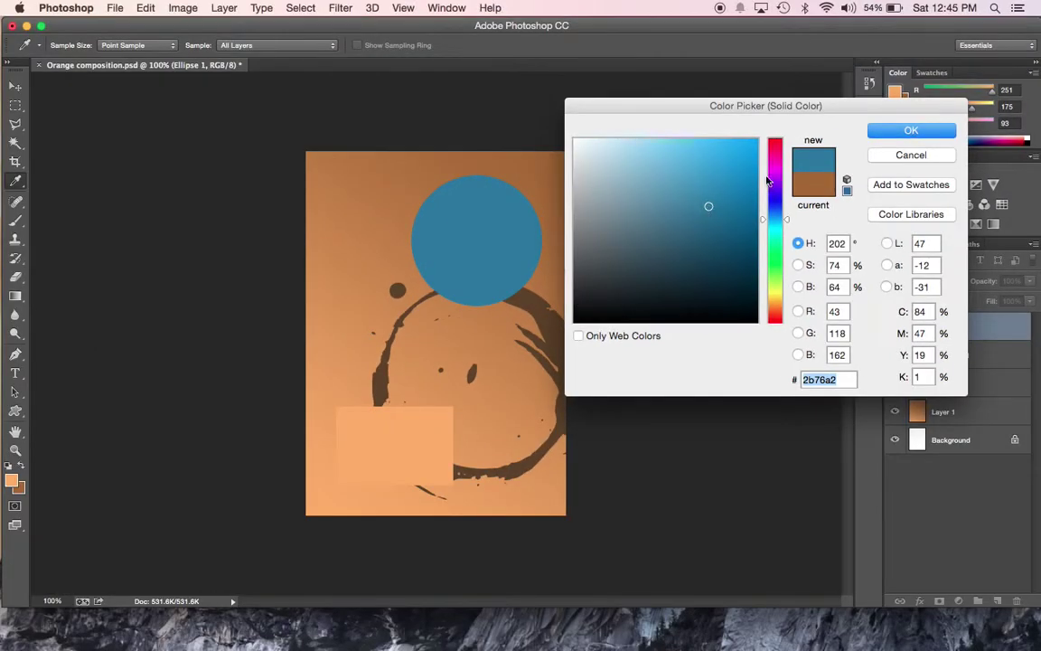
{"action": "left_click", "coordinate": [1014, 24]}
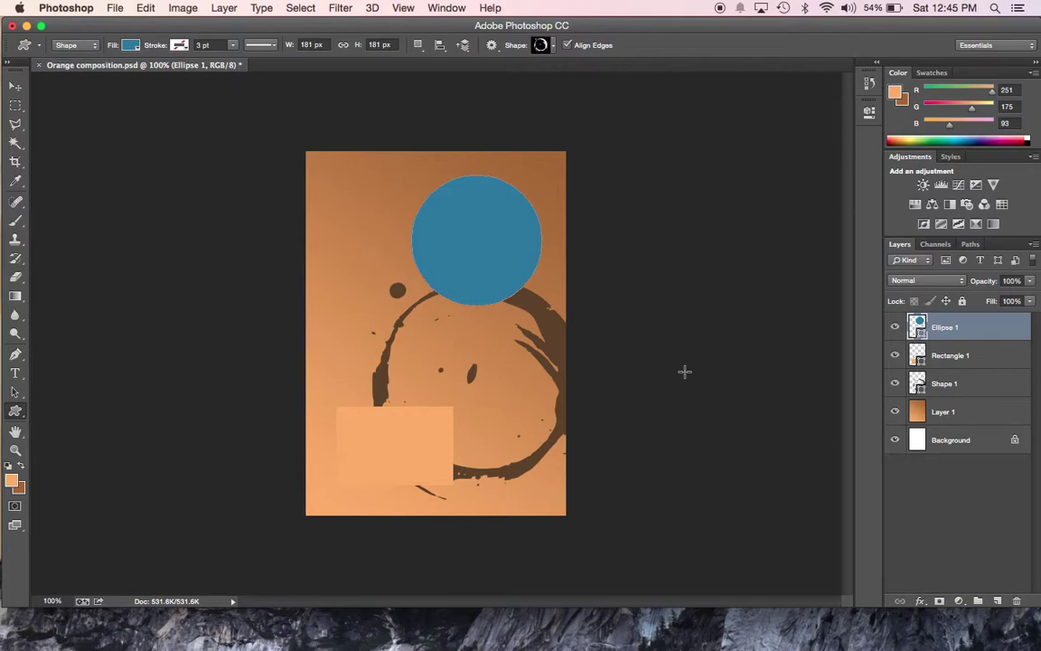
{"action": "key", "text": "super+z"}
Define the whole composition as a pattern, keeping the name Orange composition.psd.
{"action": "left_click", "coordinate": [152, 12]}
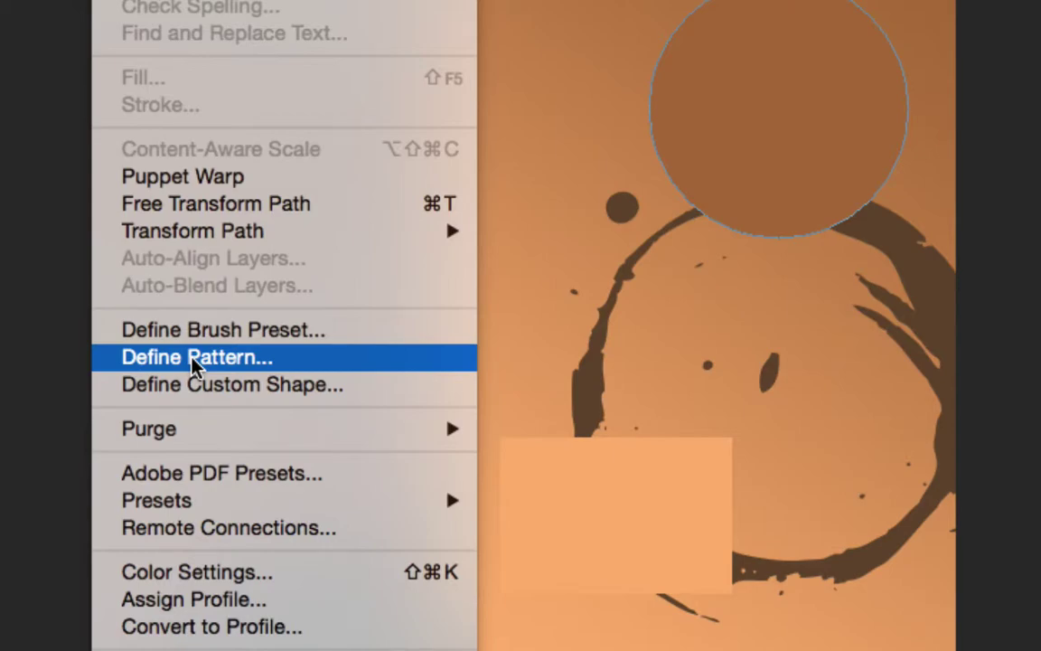
{"action": "left_click", "coordinate": [236, 362]}
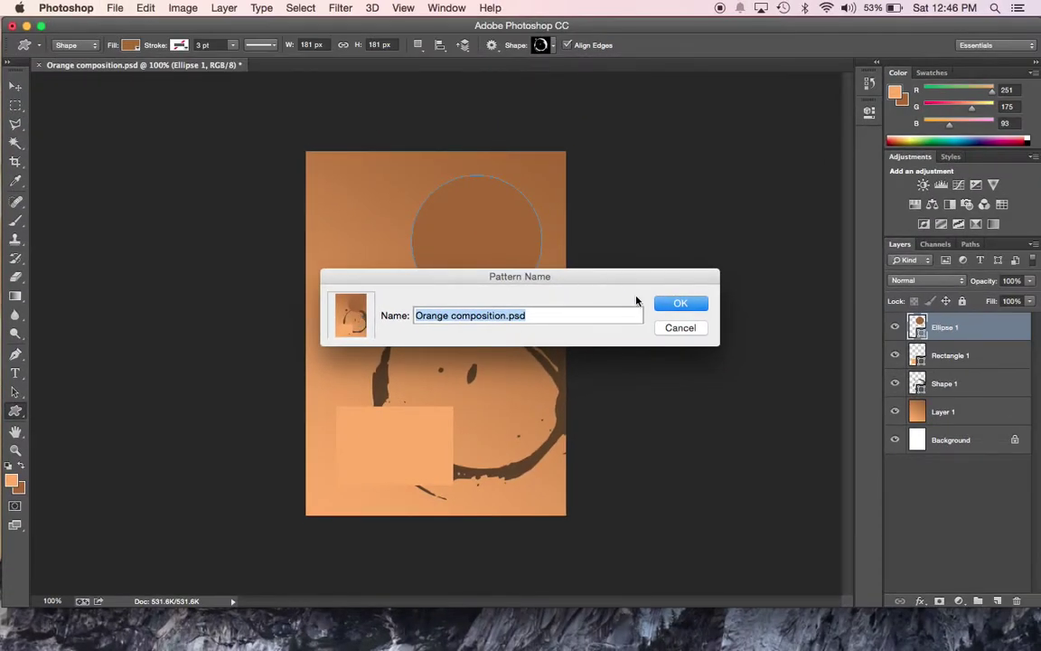
{"action": "left_click", "coordinate": [674, 305]}
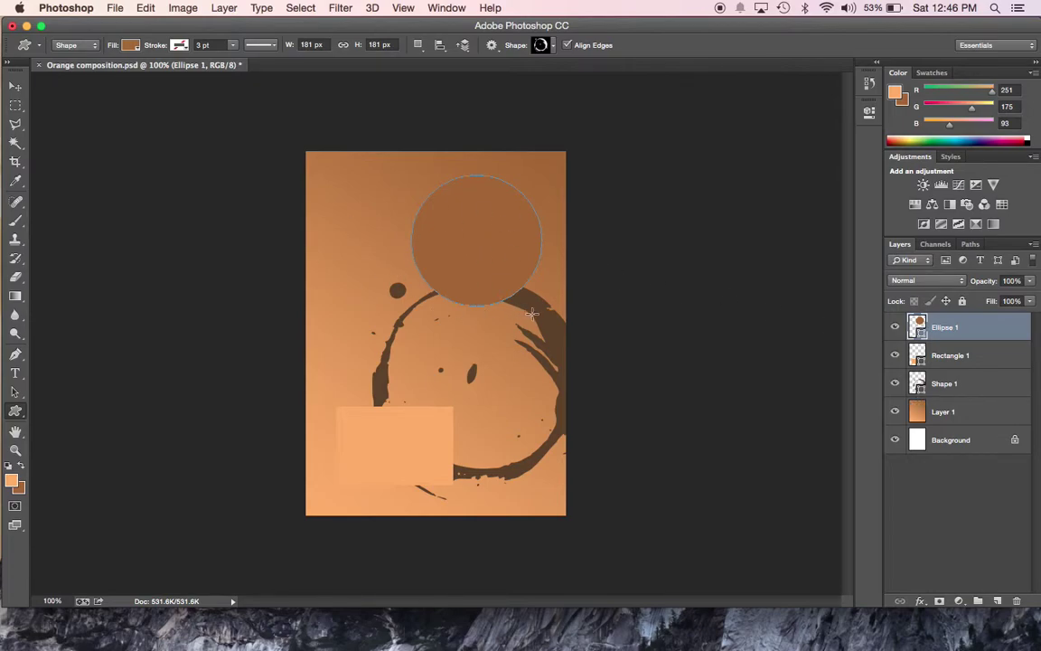
Add a Pattern Overlay layer style to Layer 1 using the pattern made from the orange composition.
{"action": "left_click", "coordinate": [999, 424]}
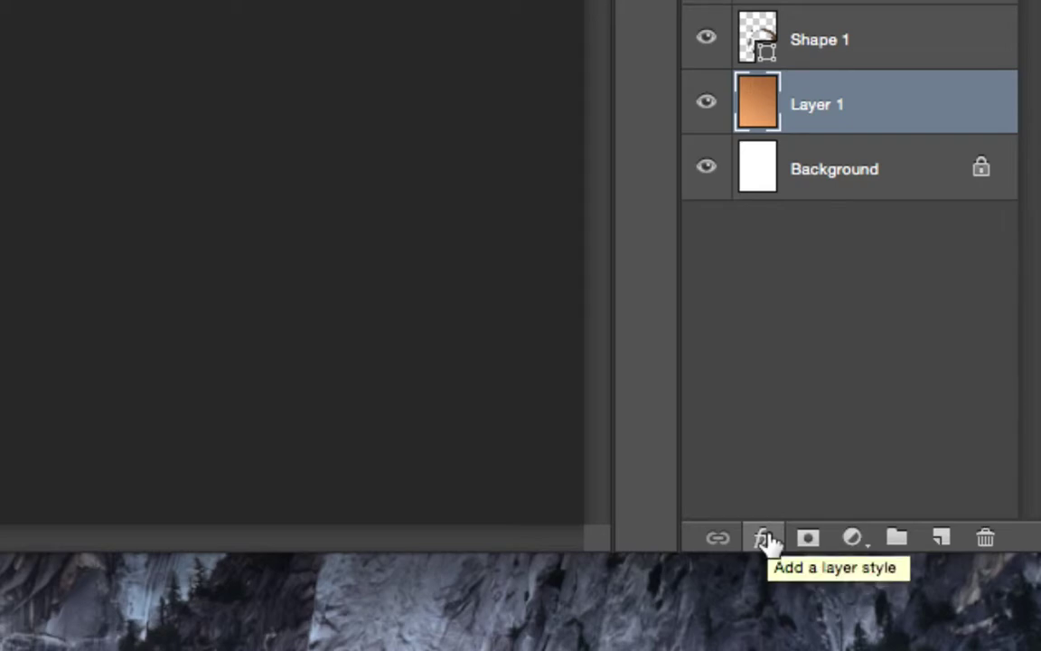
{"action": "left_click", "coordinate": [764, 539]}
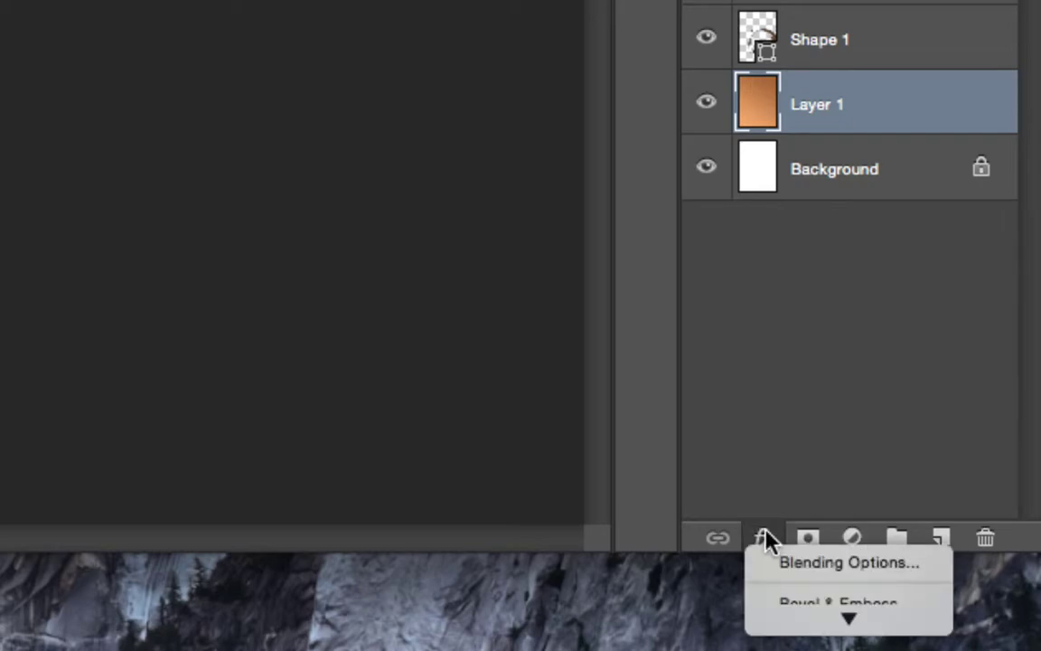
{"action": "mouse_move", "coordinate": [809, 616]}
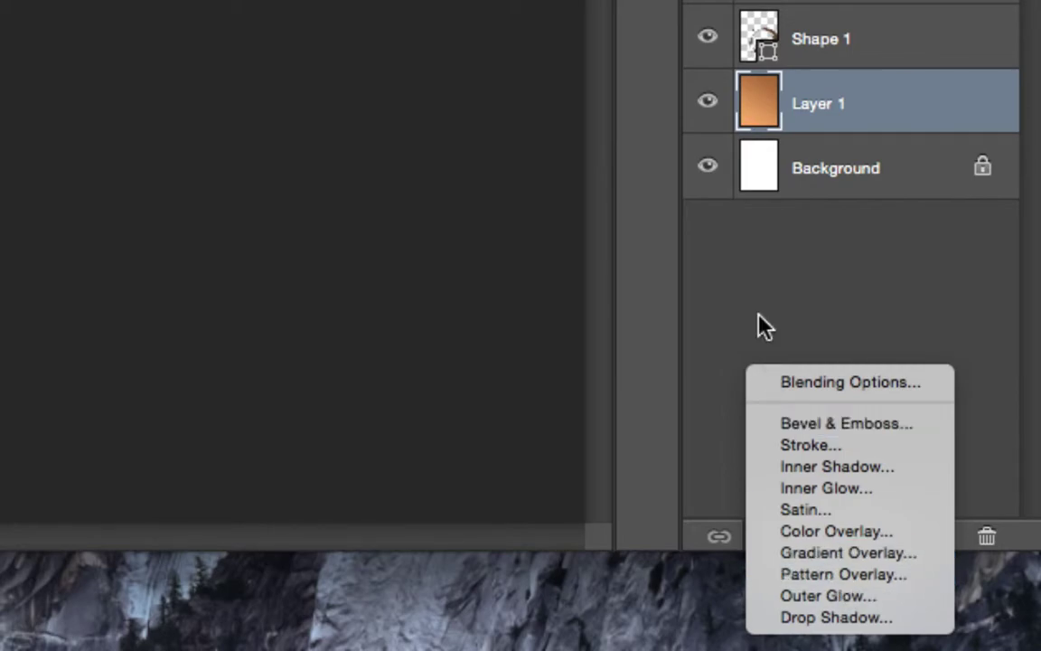
{"action": "left_click", "coordinate": [857, 577]}
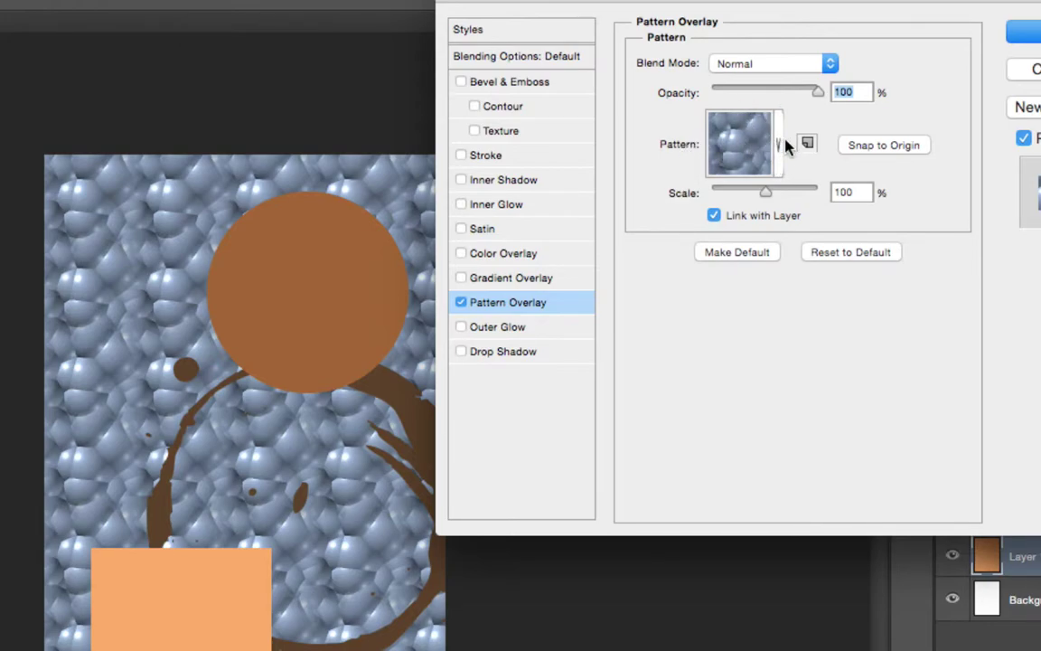
{"action": "left_click", "coordinate": [779, 148]}
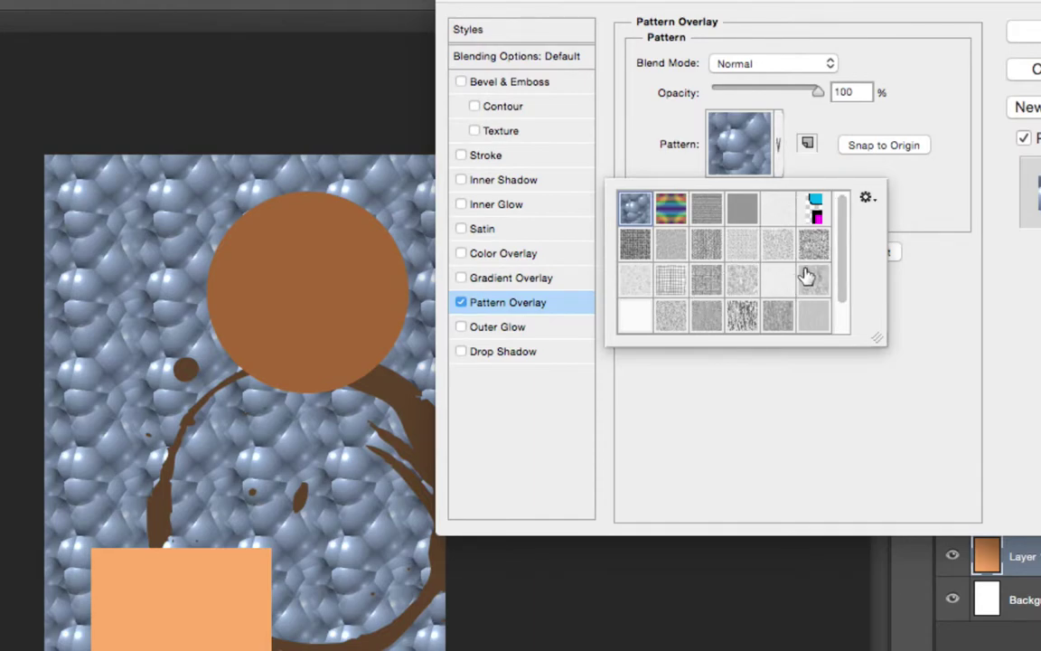
{"action": "left_click", "coordinate": [868, 199]}
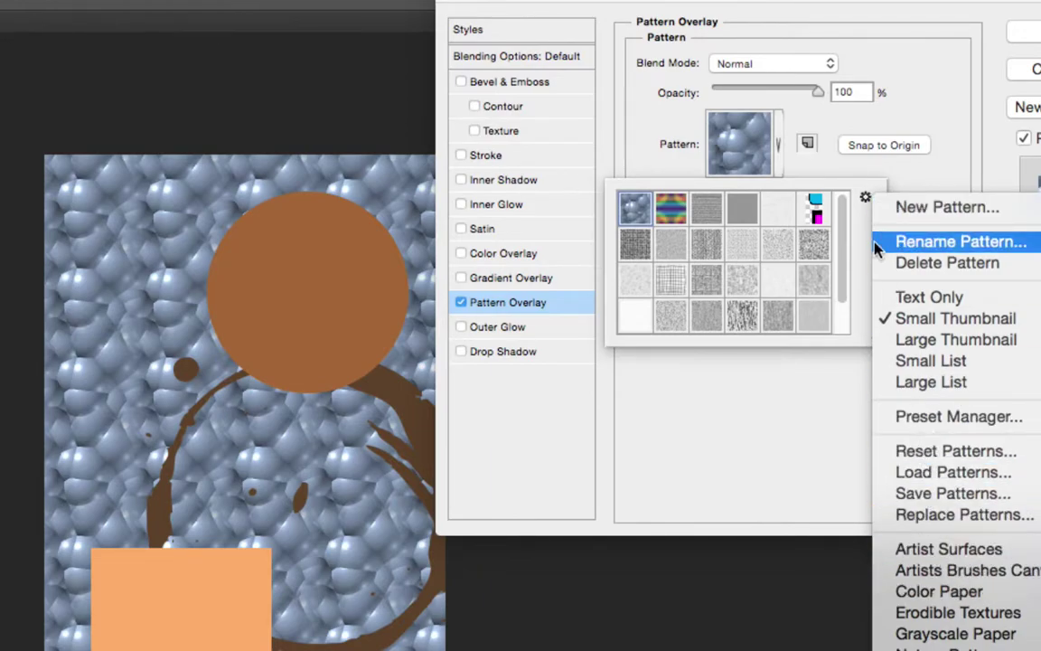
{"action": "left_click", "coordinate": [865, 197]}
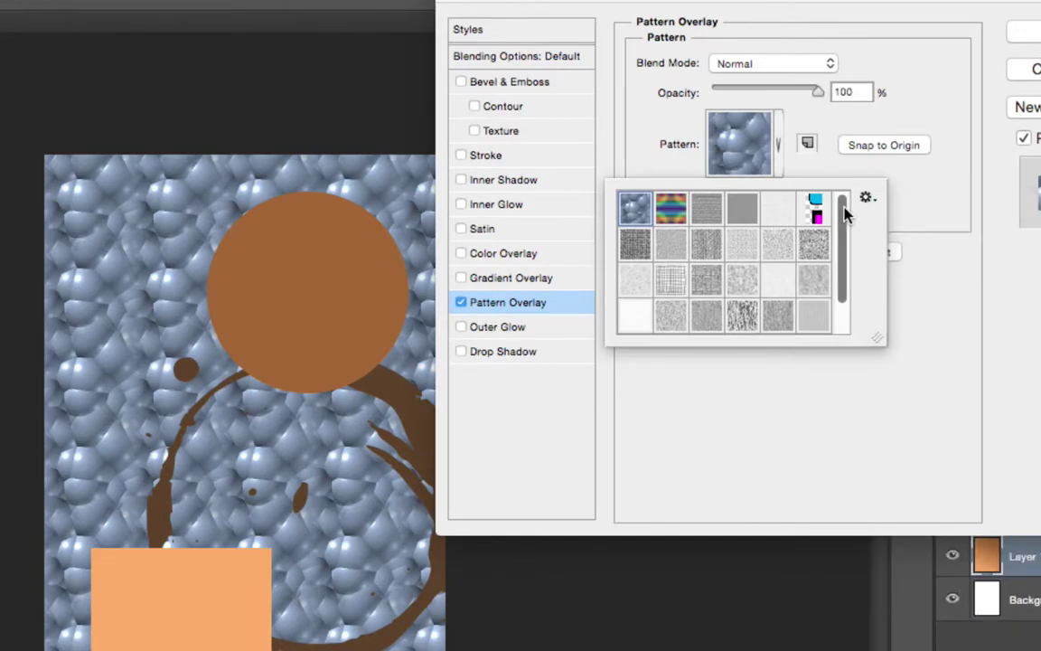
{"action": "left_click_drag", "start_coordinate": [845, 212], "coordinate": [850, 256]}
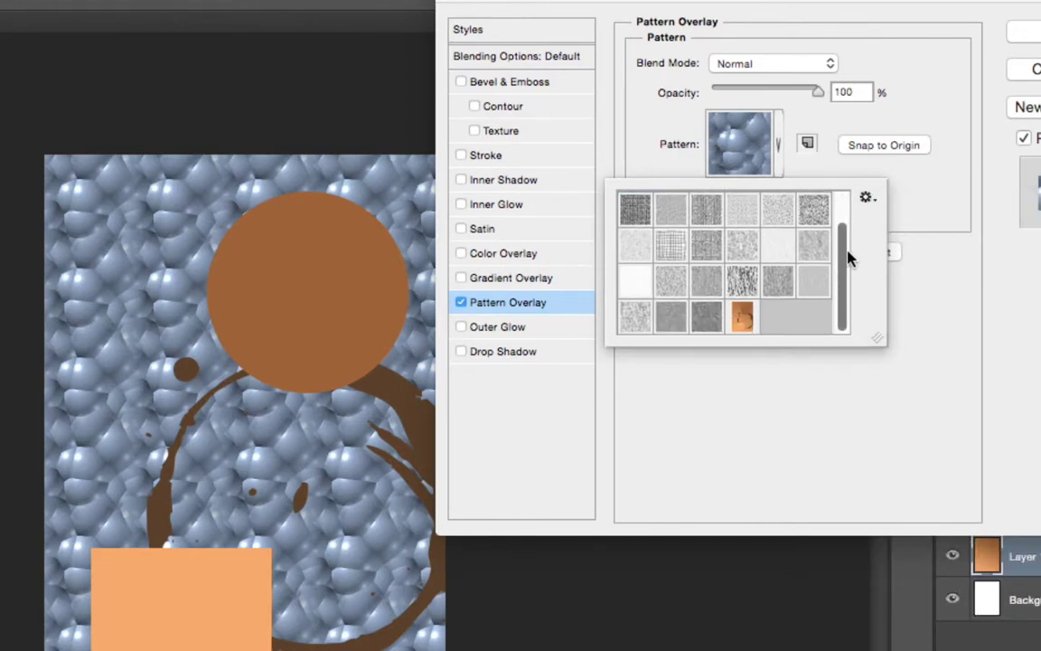
{"action": "left_click", "coordinate": [745, 326]}
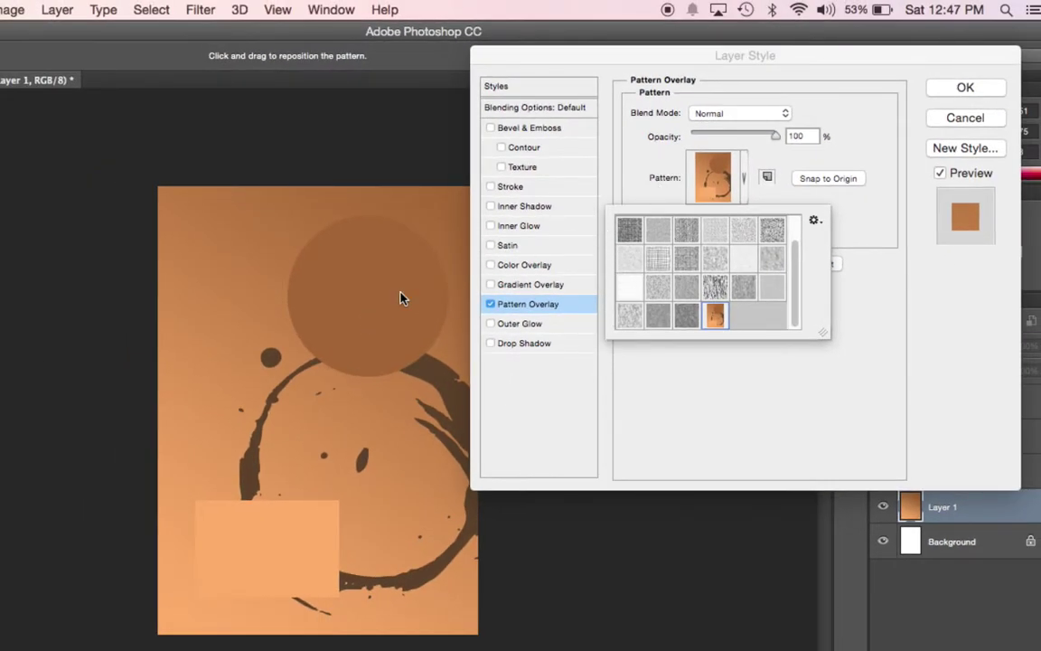
{"action": "left_click", "coordinate": [863, 229]}
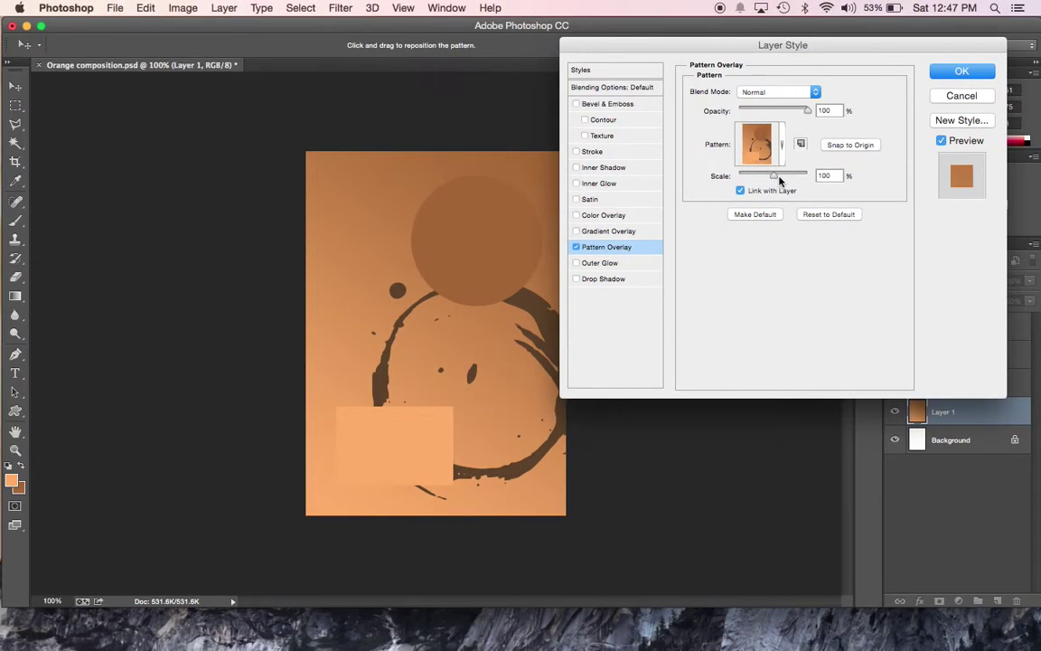
Set the pattern overlay's scale to 17%, try 28% opacity and return the opacity to 100%.
{"action": "left_click_drag", "start_coordinate": [776, 178], "coordinate": [744, 176]}
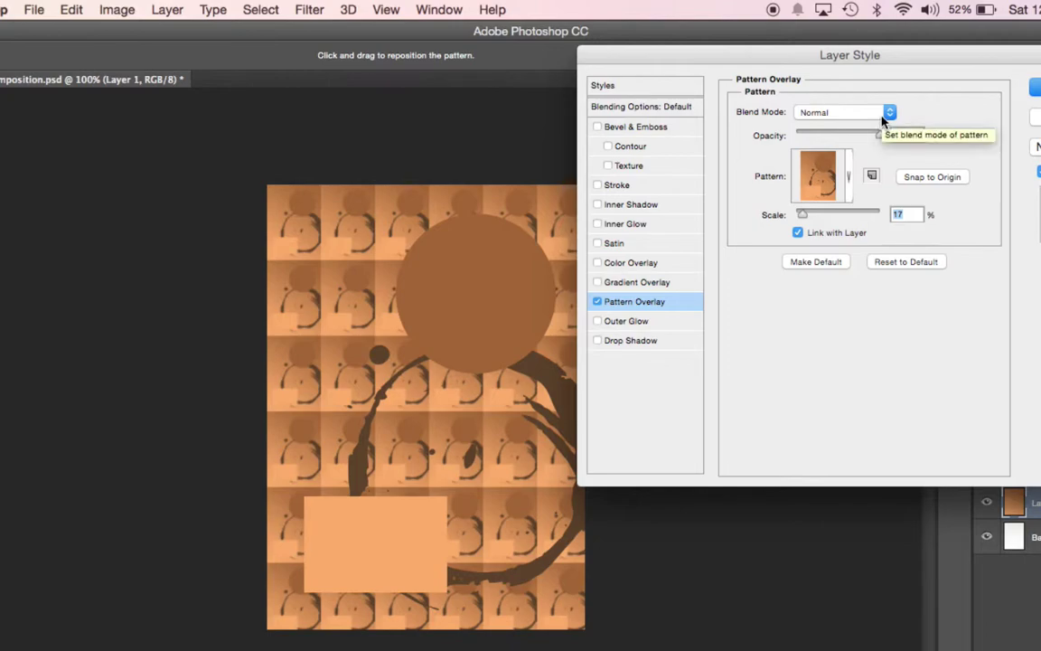
{"action": "left_click_drag", "start_coordinate": [877, 136], "coordinate": [819, 138]}
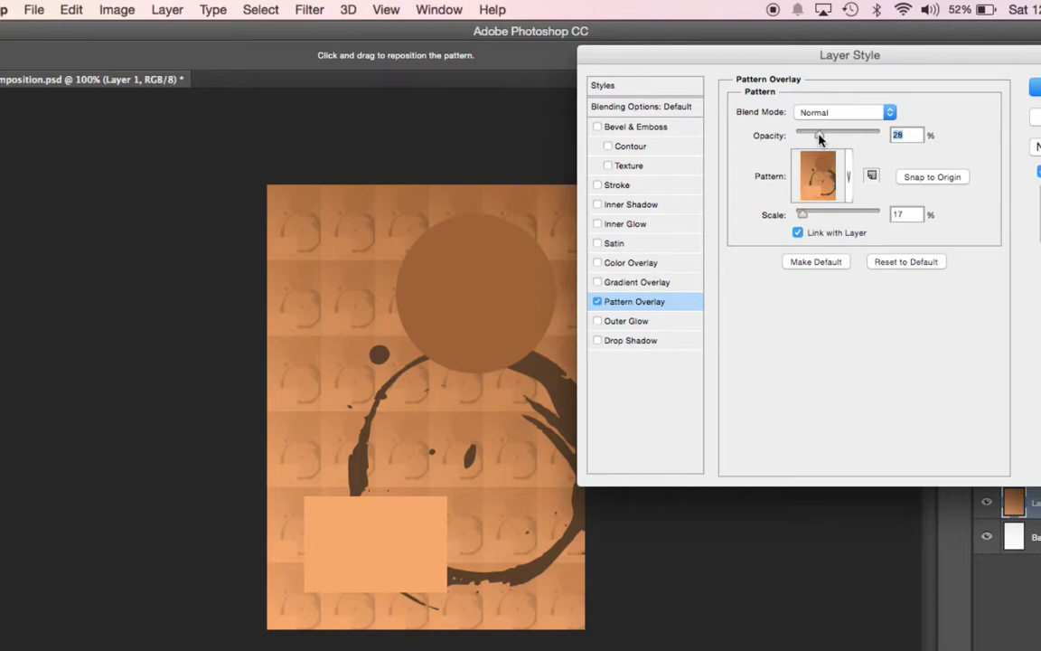
{"action": "left_click_drag", "start_coordinate": [820, 137], "coordinate": [901, 135]}
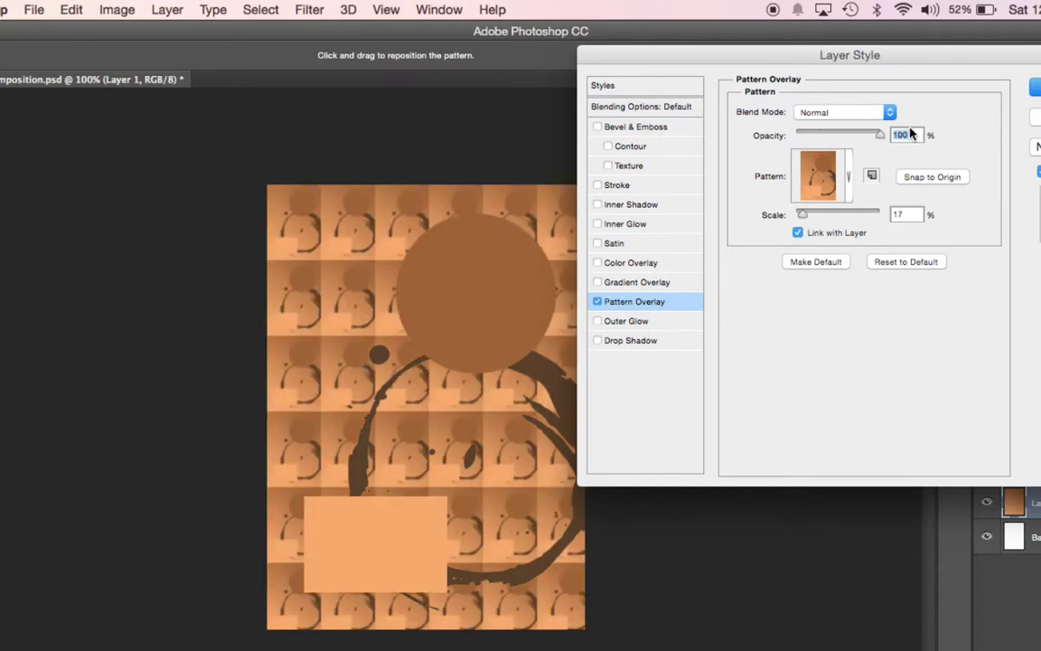
Set the pattern overlay's blend mode to Multiply and apply the layer style to Layer 1.
{"action": "left_click", "coordinate": [841, 113]}
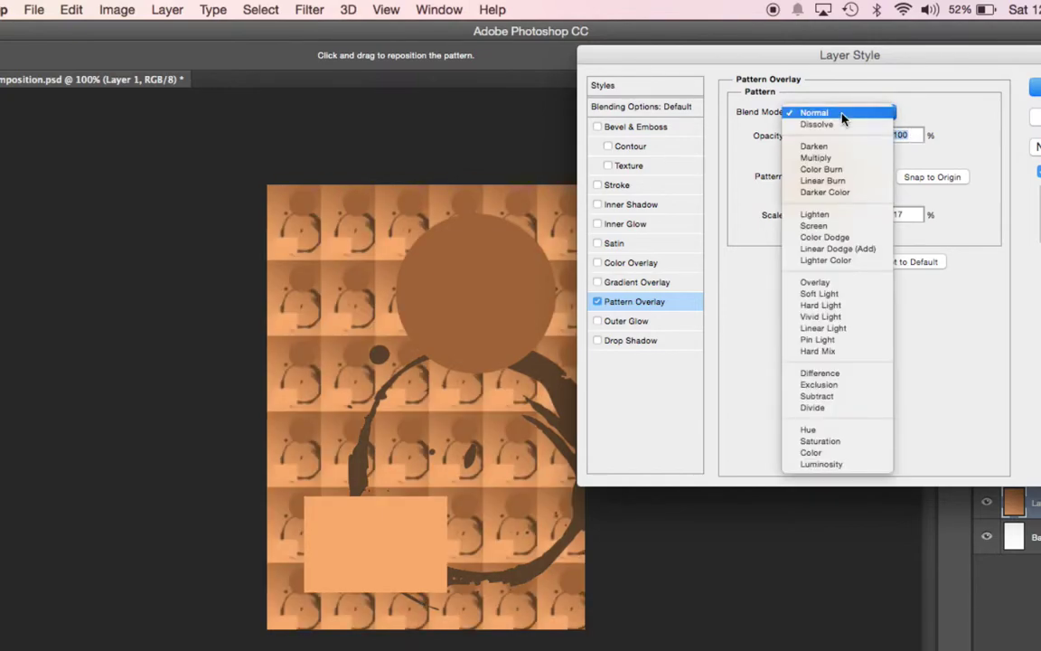
{"action": "left_click", "coordinate": [836, 159]}
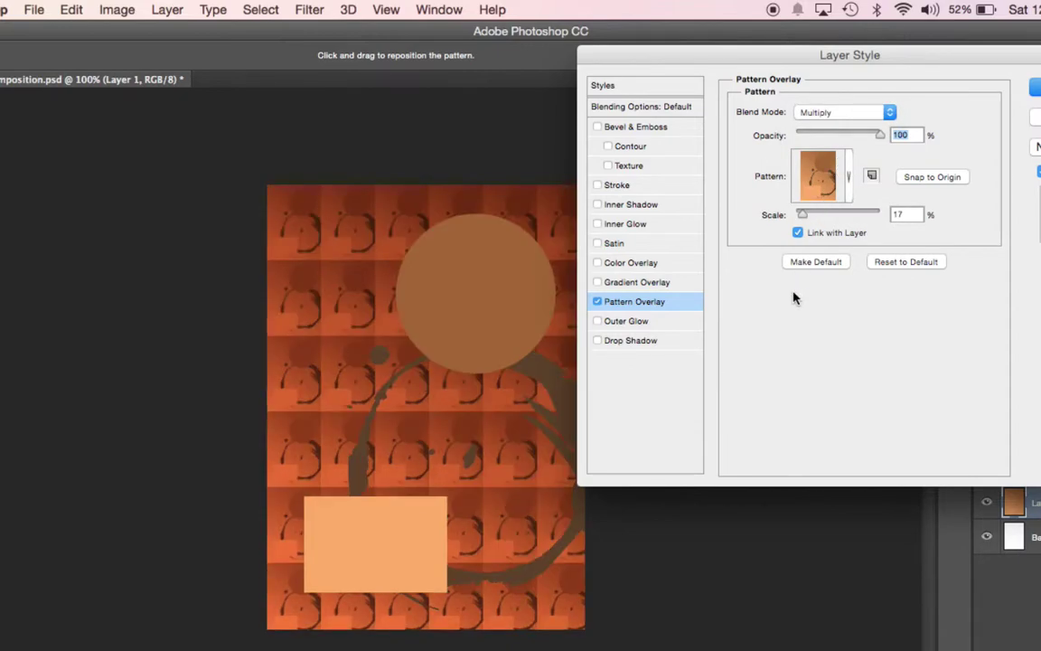
{"action": "left_click", "coordinate": [854, 113]}
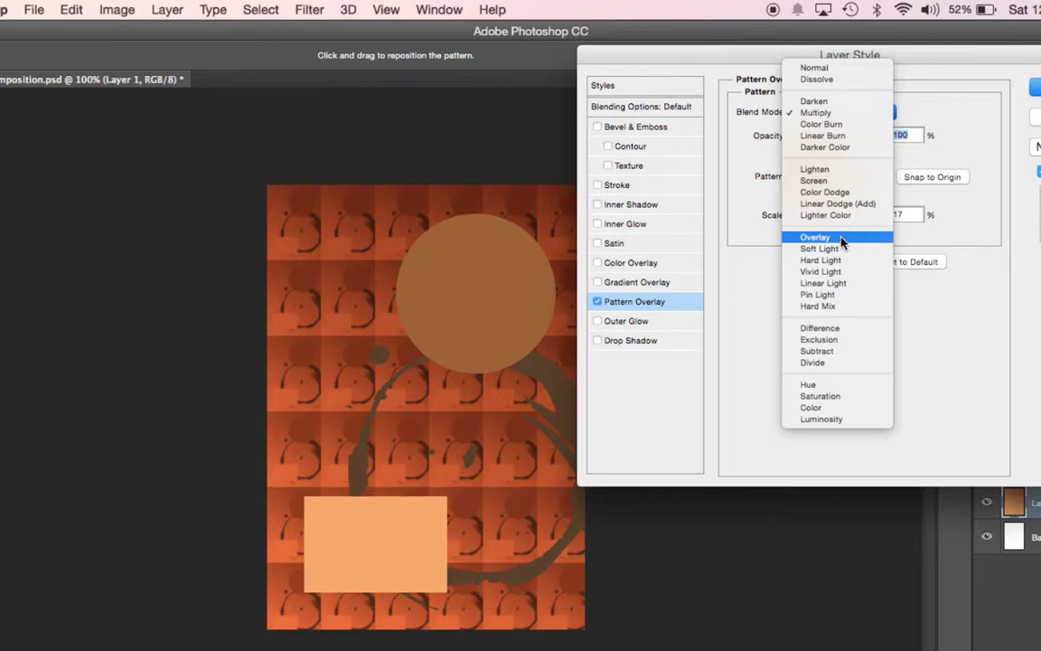
{"action": "left_click", "coordinate": [959, 224]}
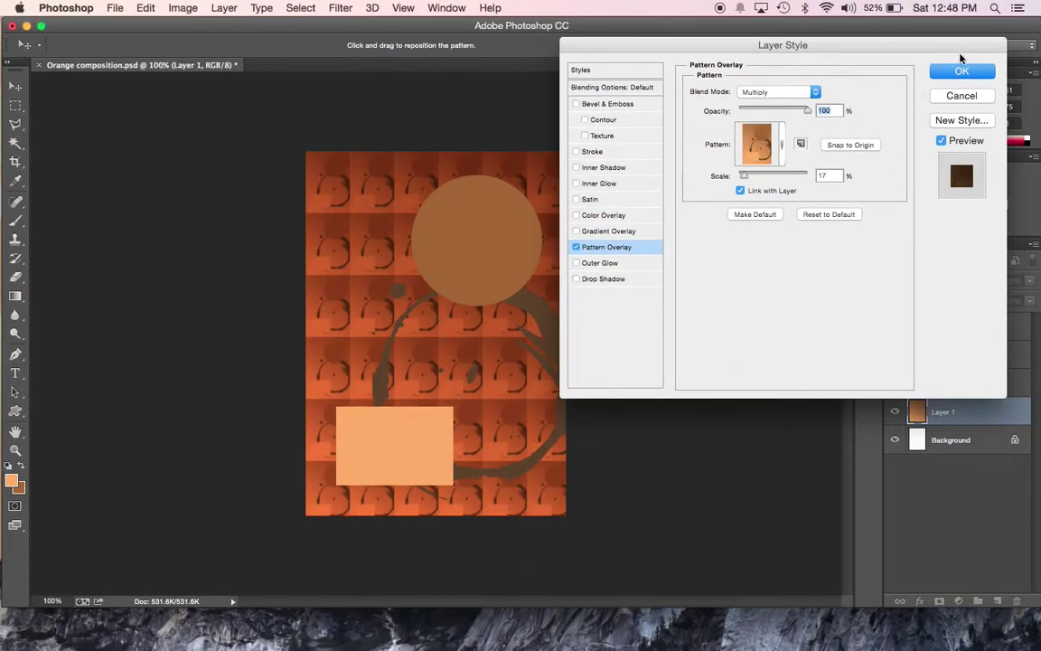
{"action": "left_click", "coordinate": [1036, 87]}
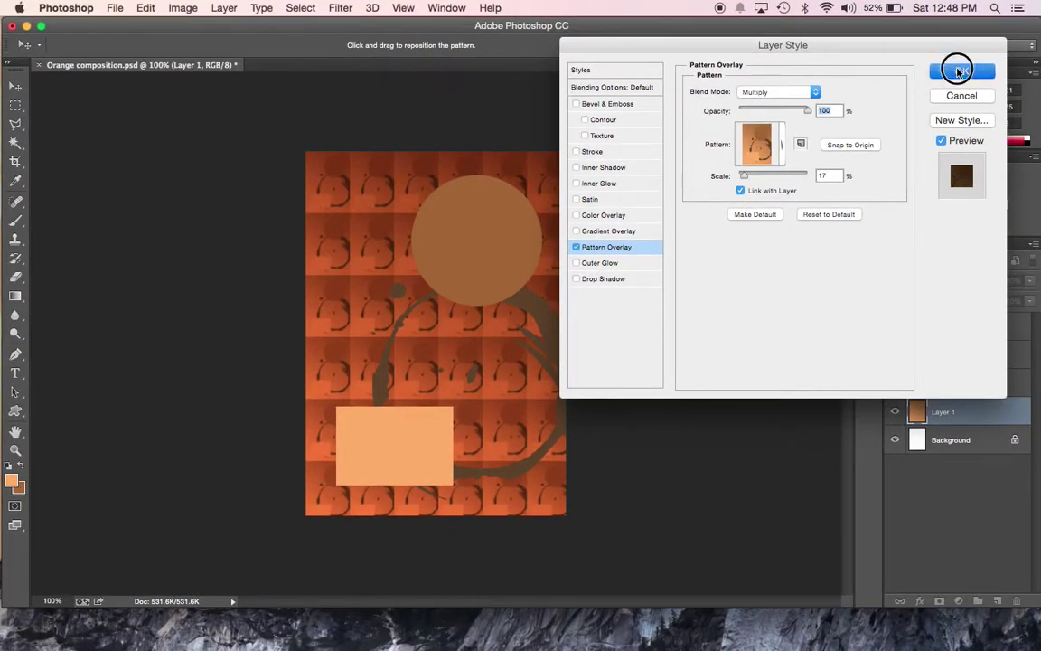